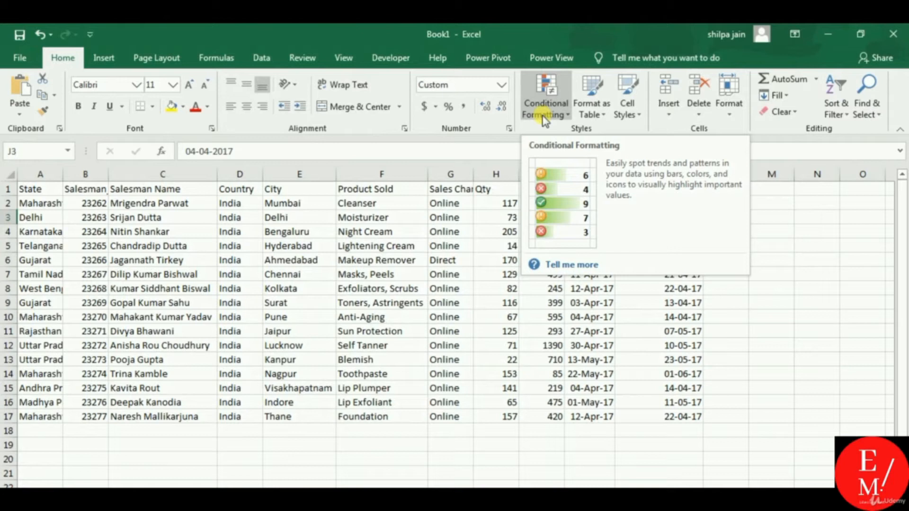
click(608, 374)
click(493, 203)
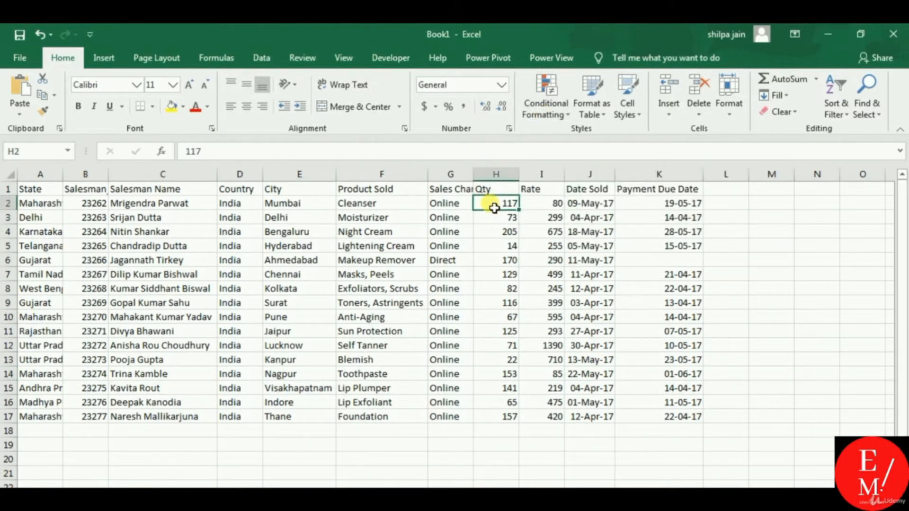
click(182, 110)
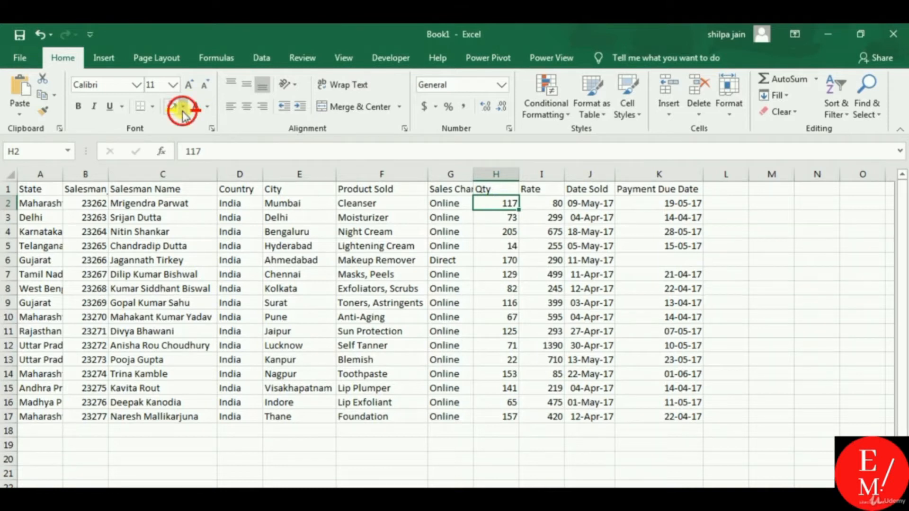
click(182, 108)
click(183, 109)
click(183, 110)
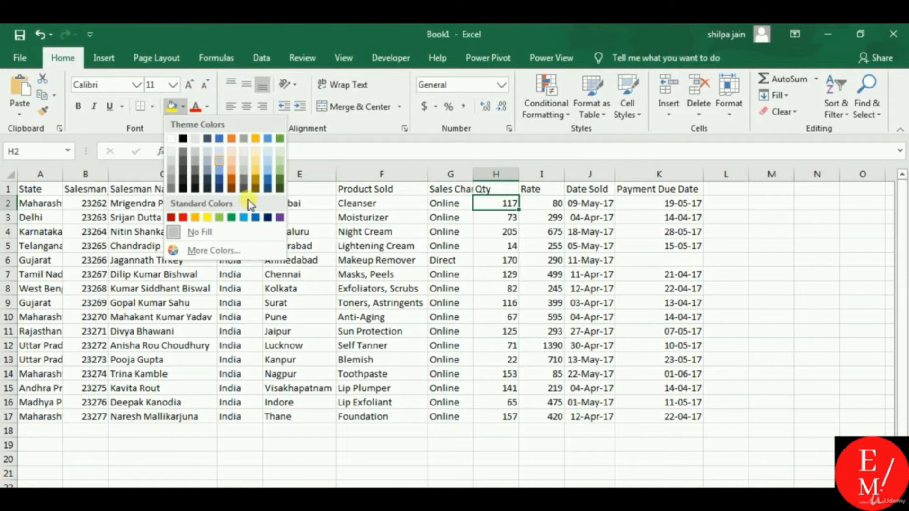
click(507, 206)
Set up a Greater Than highlight rule with a threshold of 100 for the Qty values in H2:H17.
drag(504, 206, 498, 417)
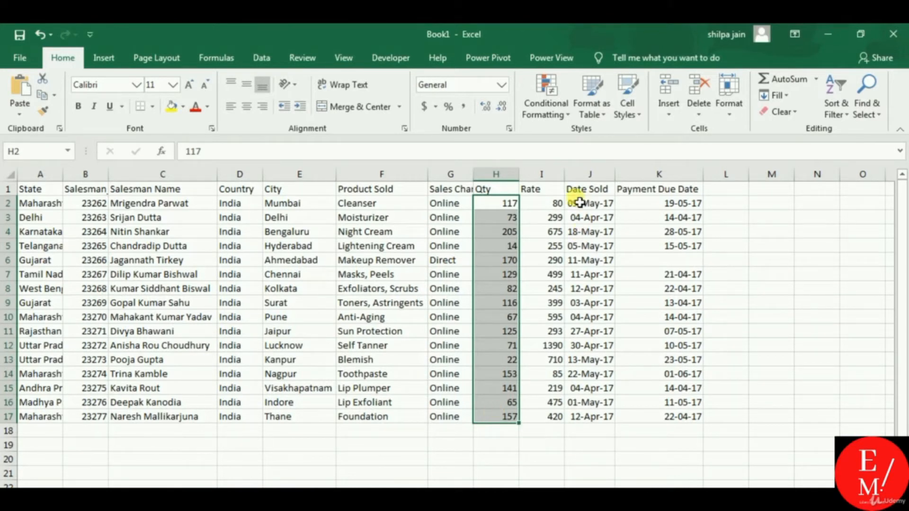
click(563, 116)
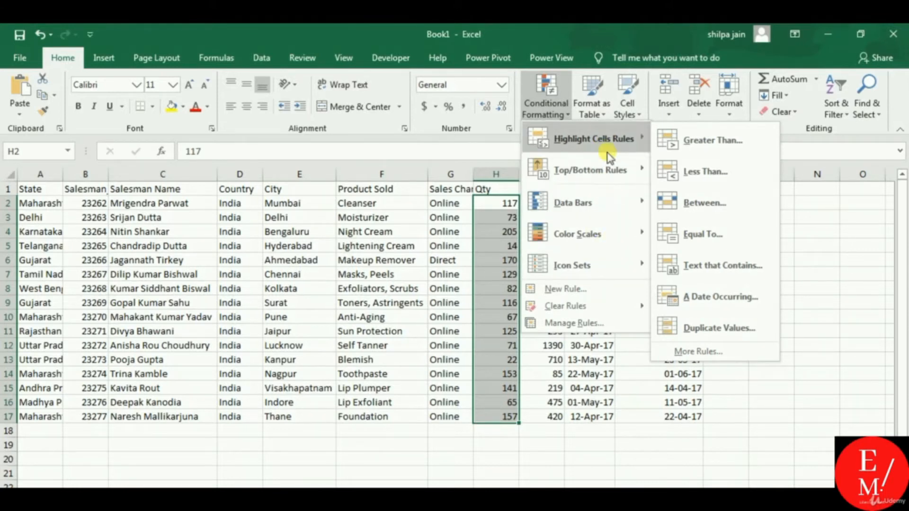
mouse_move(615, 208)
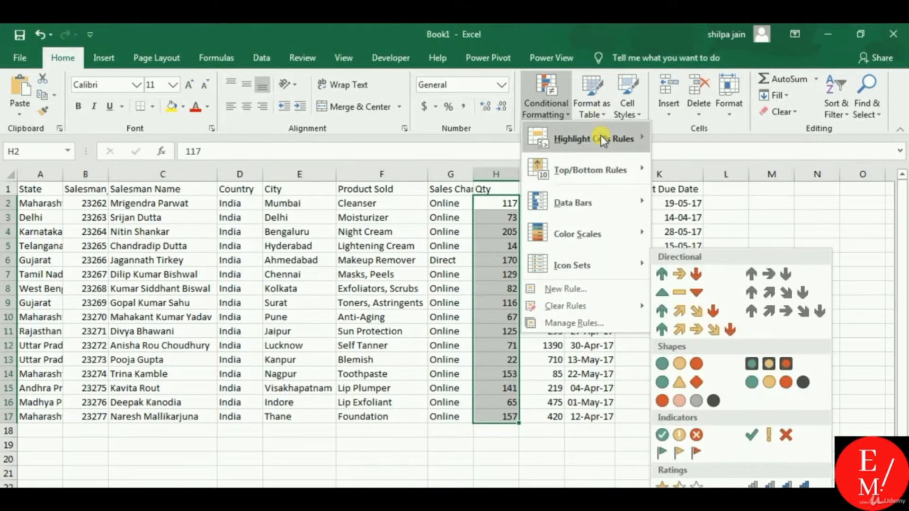
mouse_move(601, 136)
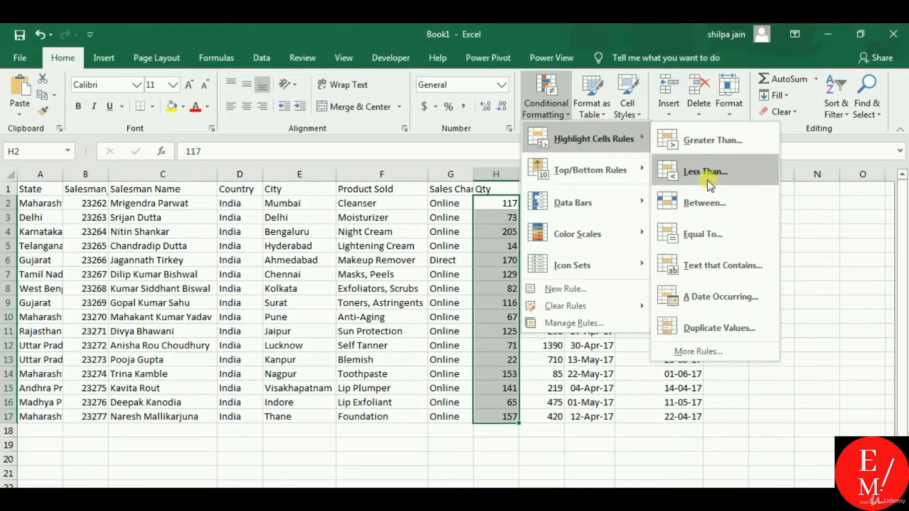
click(702, 143)
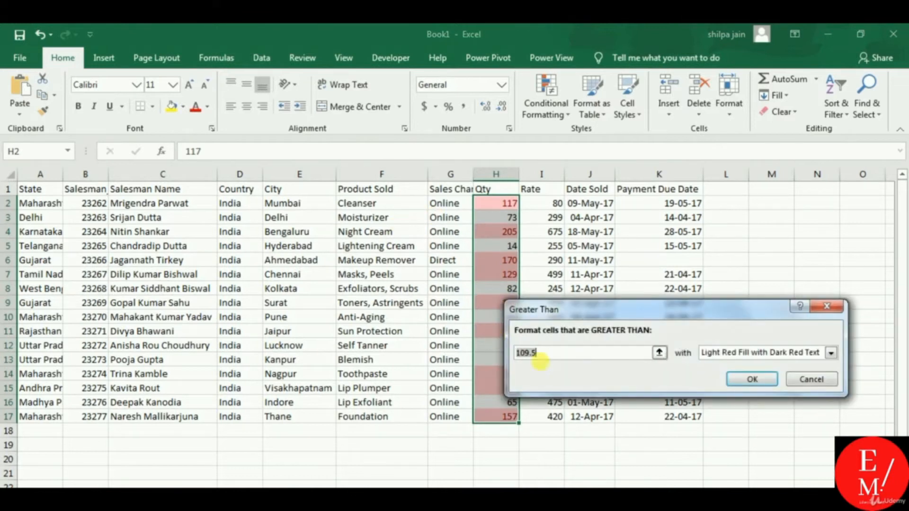
click(547, 358)
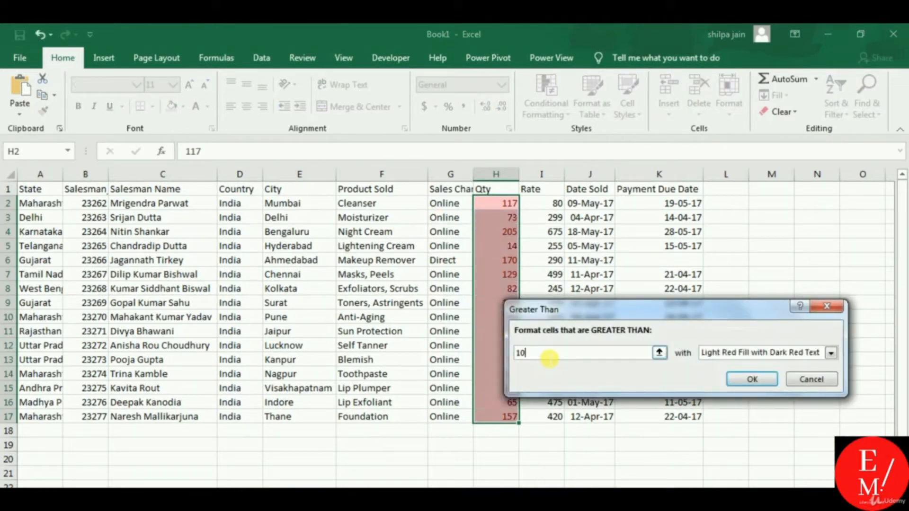
text(0)
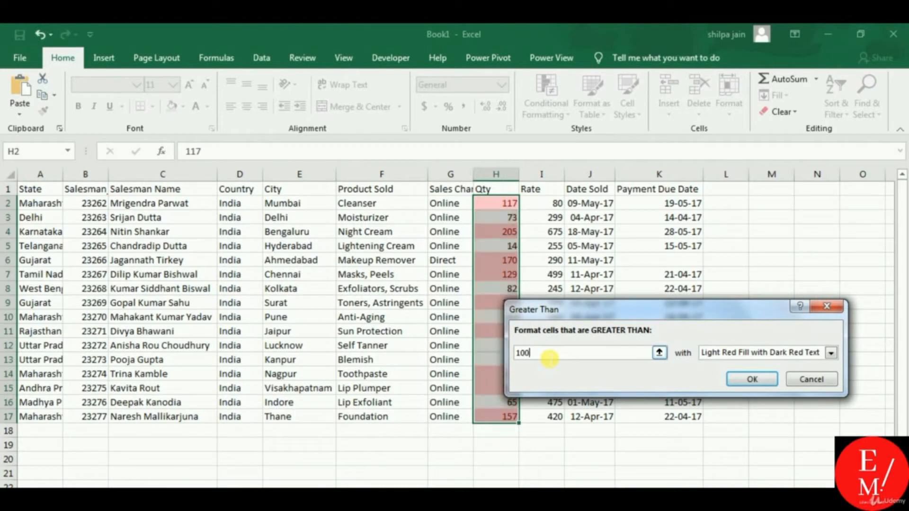
Inspect the fill, border and font options of the rule's custom format, and cancel the Greater Than rule.
click(830, 354)
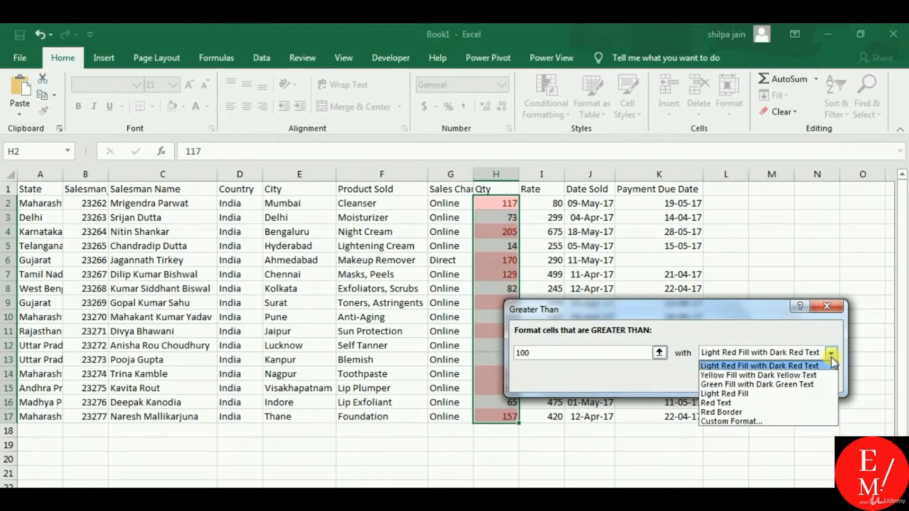
click(757, 422)
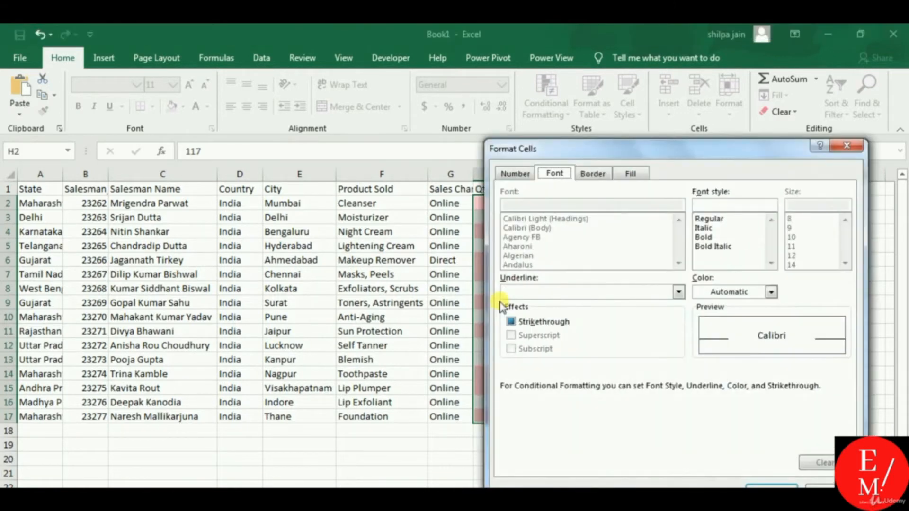
click(631, 174)
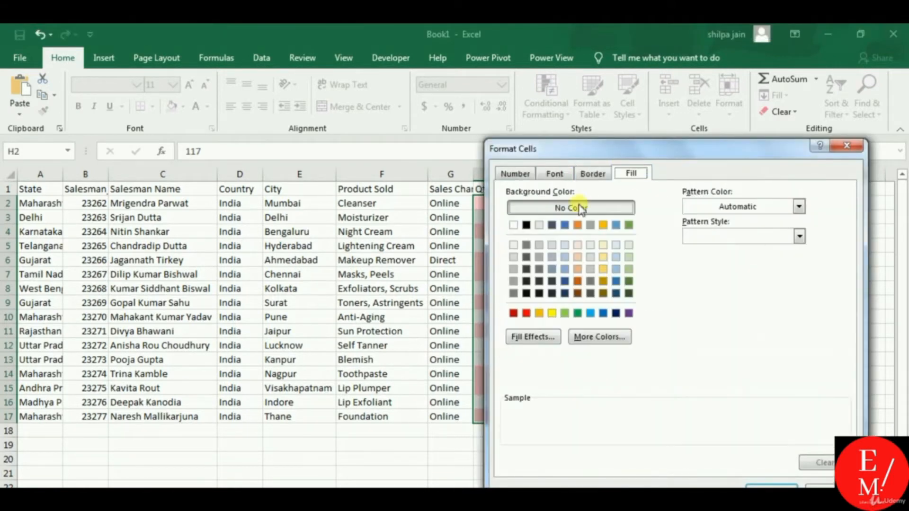
click(587, 179)
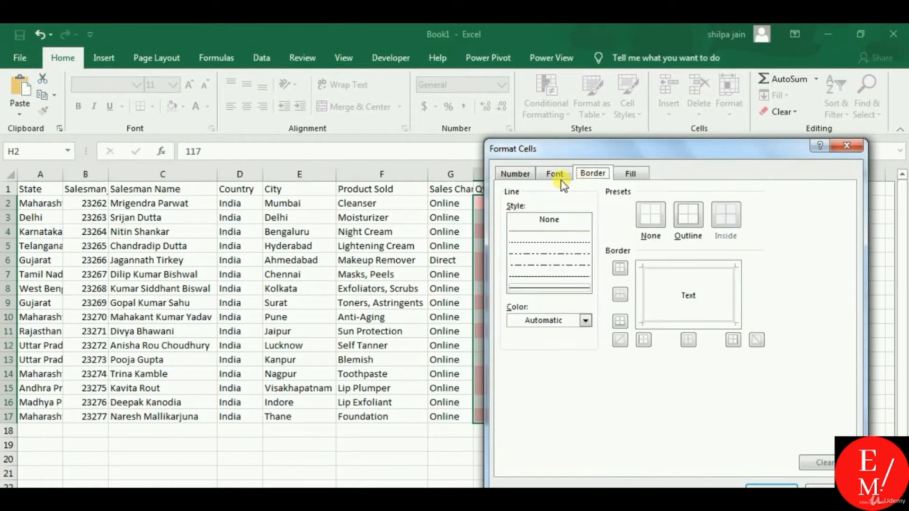
click(561, 181)
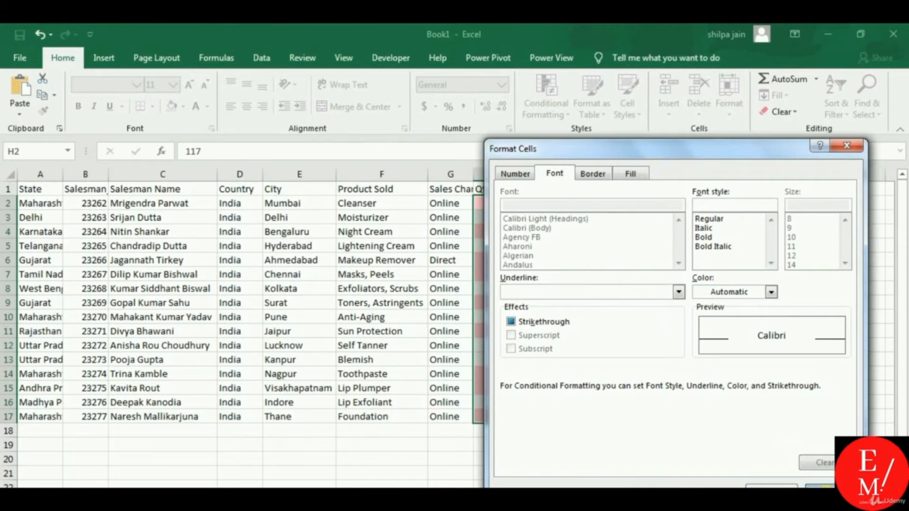
click(779, 486)
click(807, 383)
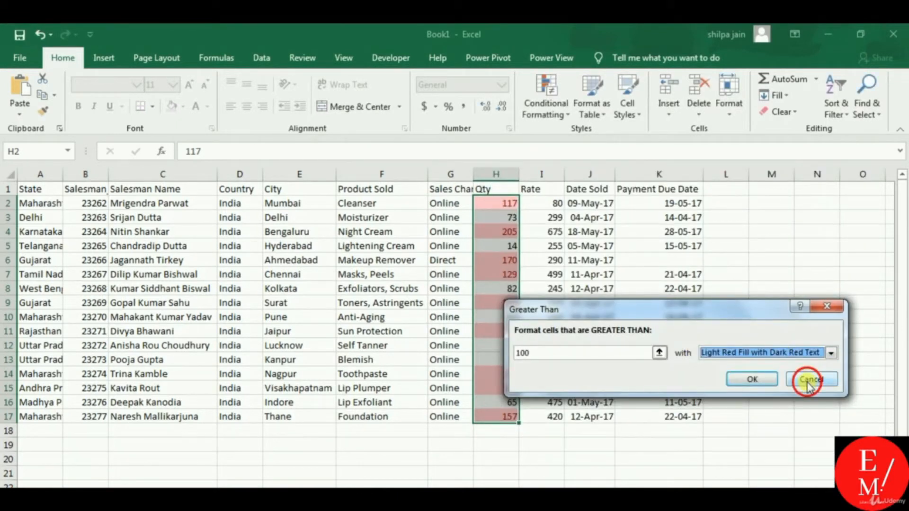
Preview the Between highlight rule on the Qty values and cancel it.
click(547, 105)
mouse_move(592, 139)
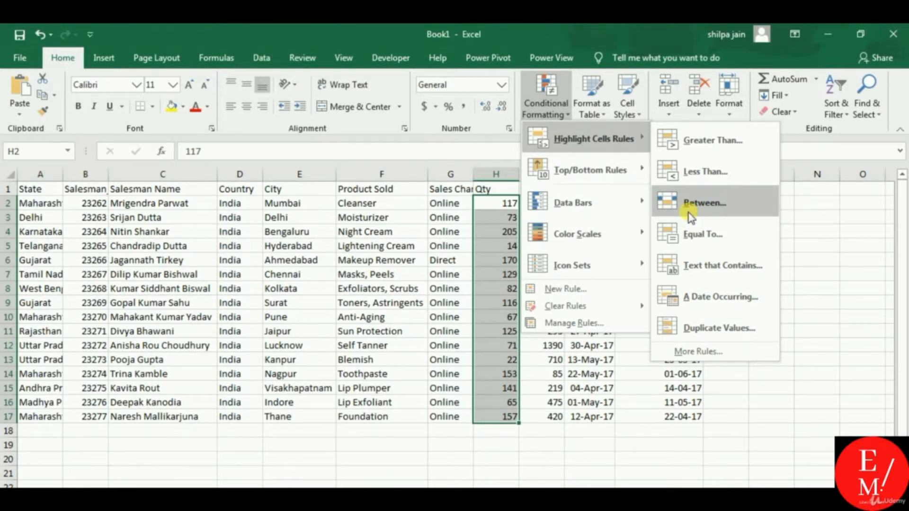
click(704, 202)
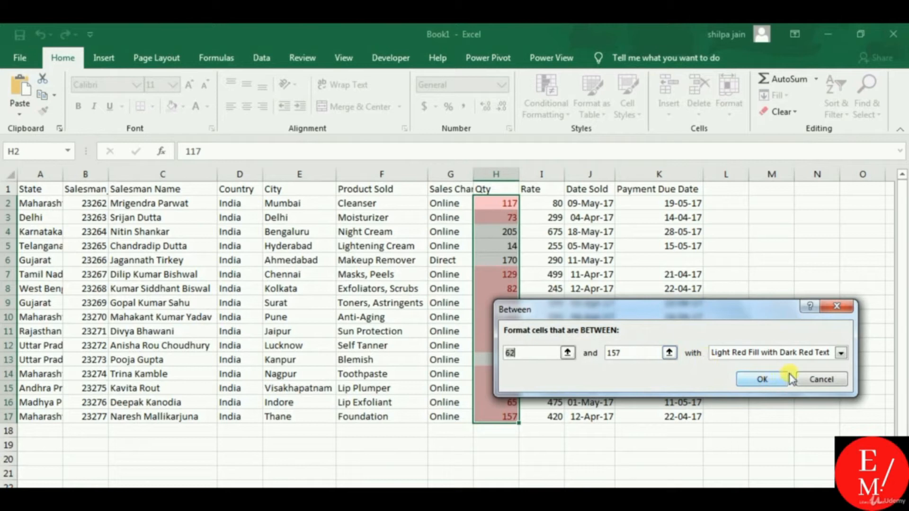
click(810, 381)
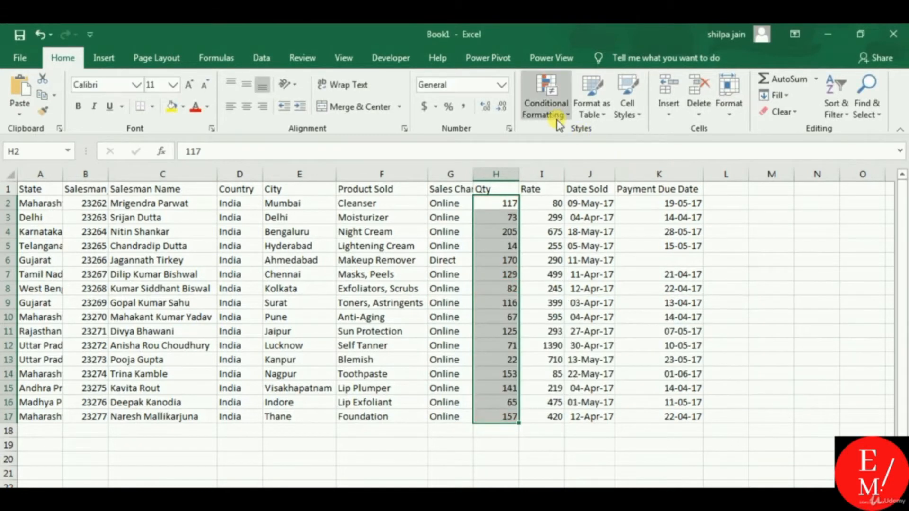
Highlight the Sales Channel cells in G2:G17 that contain the text Direct with Light Red Fill with Dark Red Text.
click(546, 114)
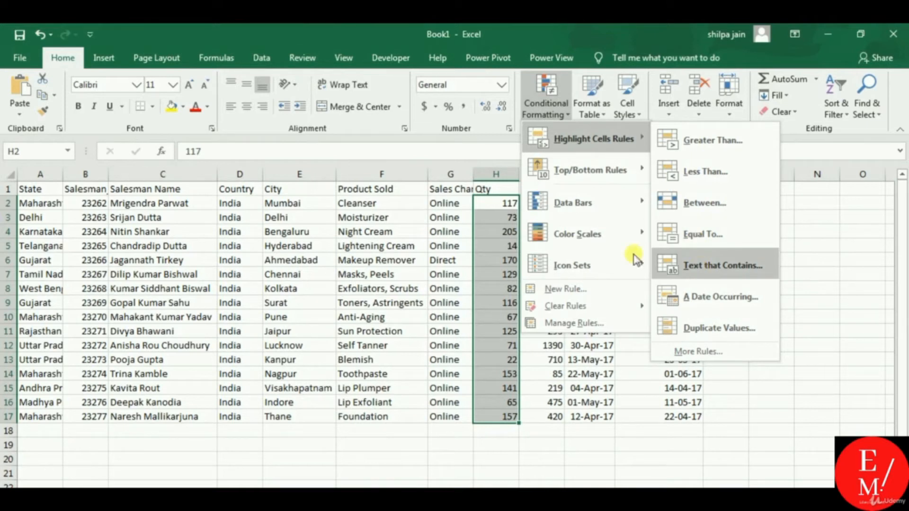
click(458, 232)
drag(462, 204, 447, 419)
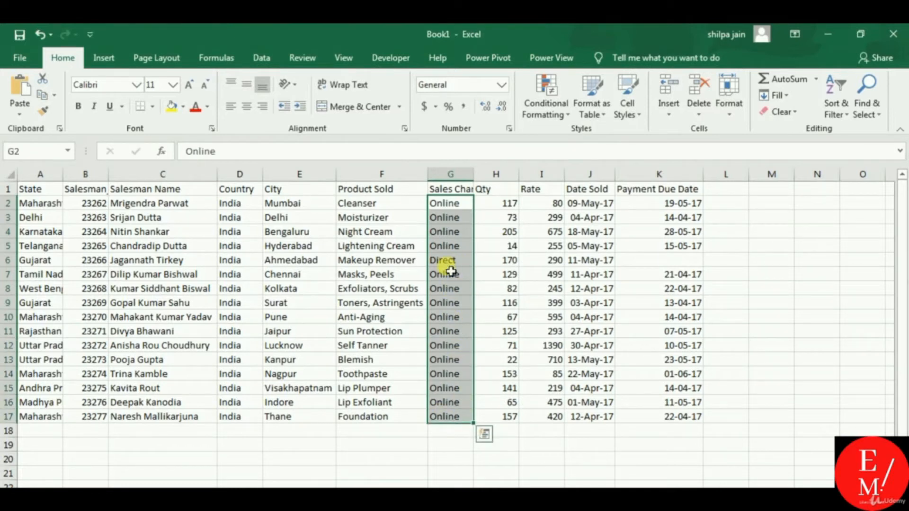
click(566, 112)
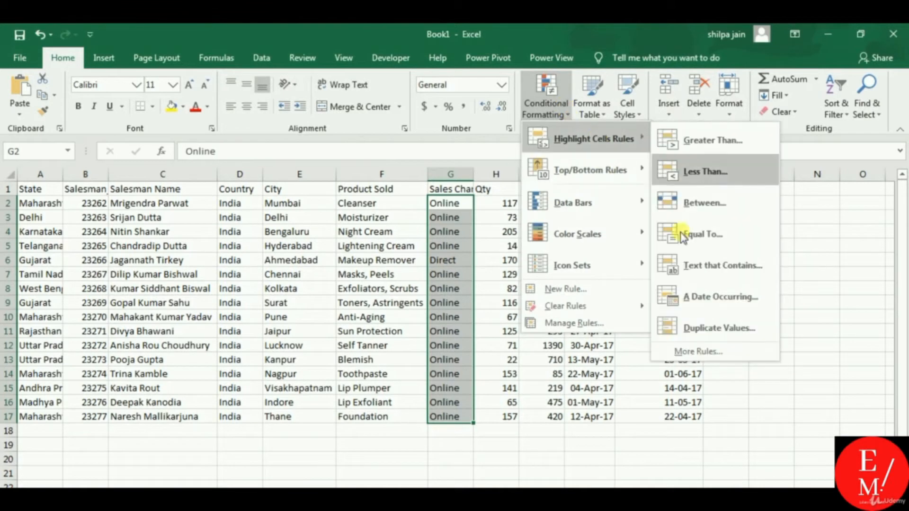
click(692, 266)
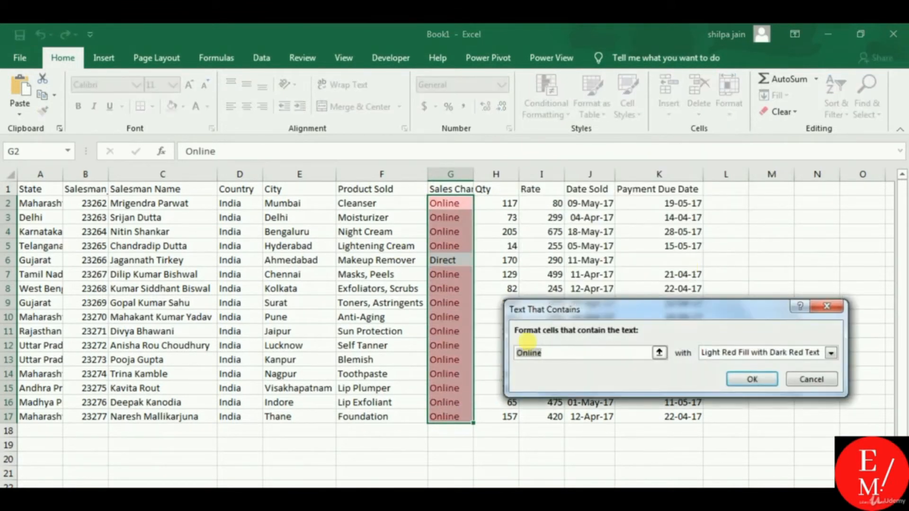
text(irect)
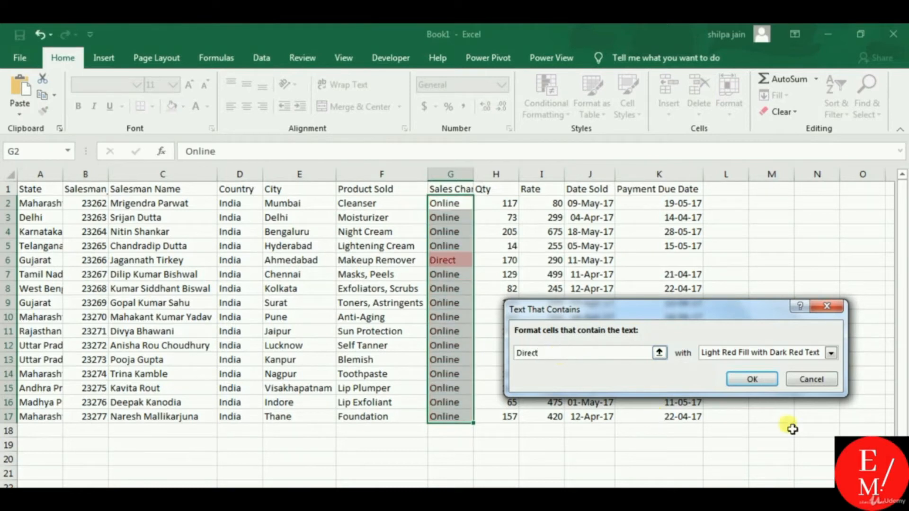
click(760, 381)
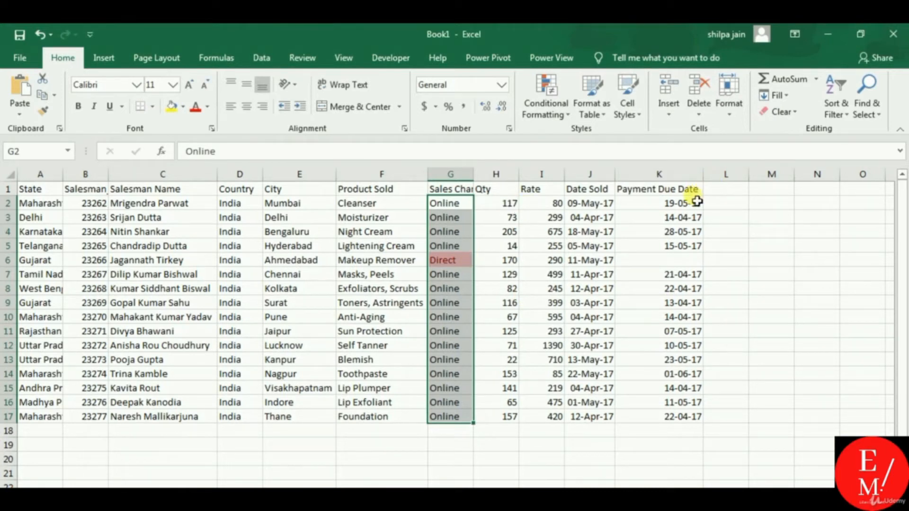
Select the Payment Due Date values in K2:K17, review the periods offered by the A Date Occurring rule, and cancel it.
drag(696, 202, 666, 419)
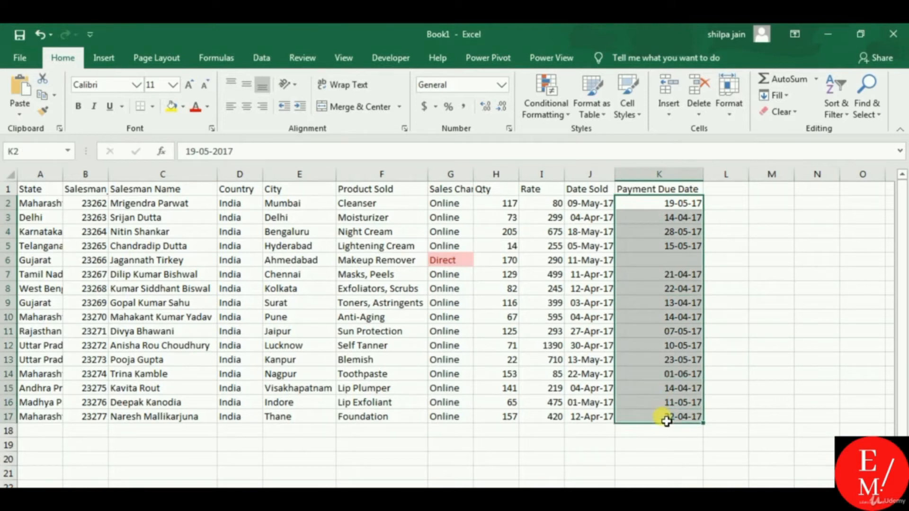
click(551, 113)
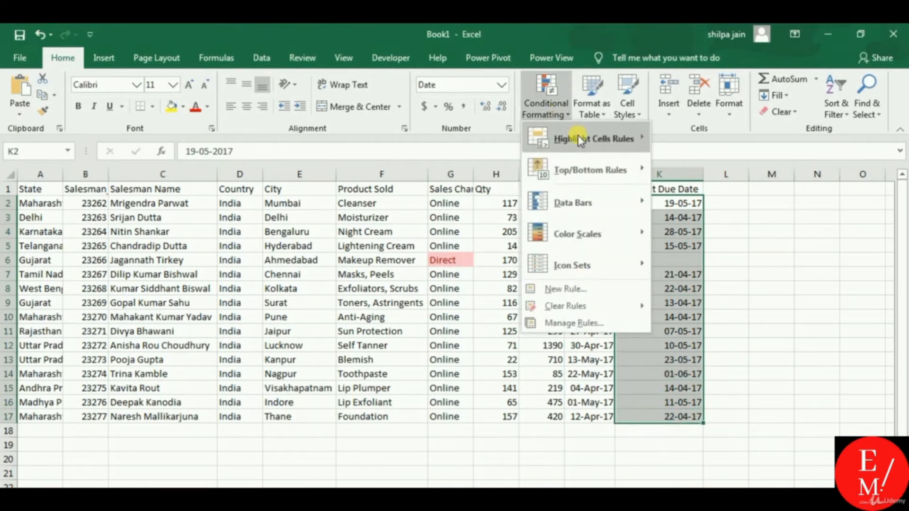
mouse_move(578, 136)
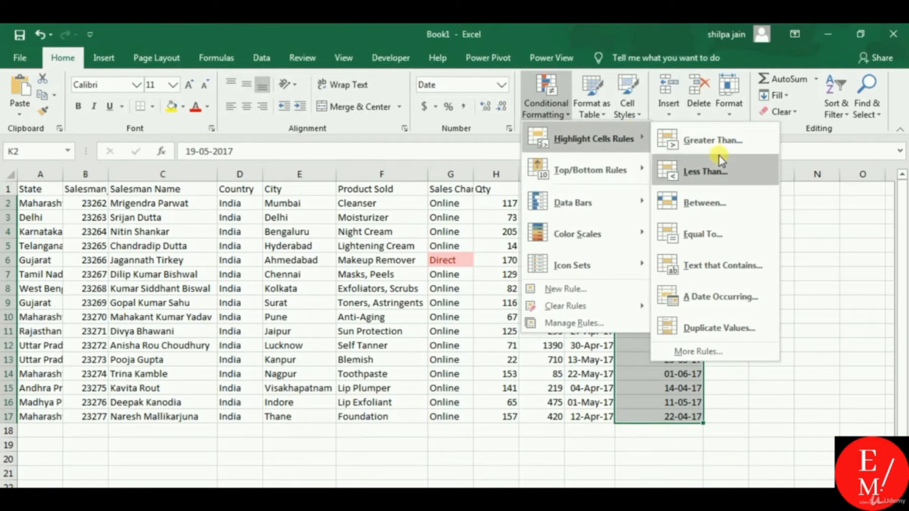
click(705, 303)
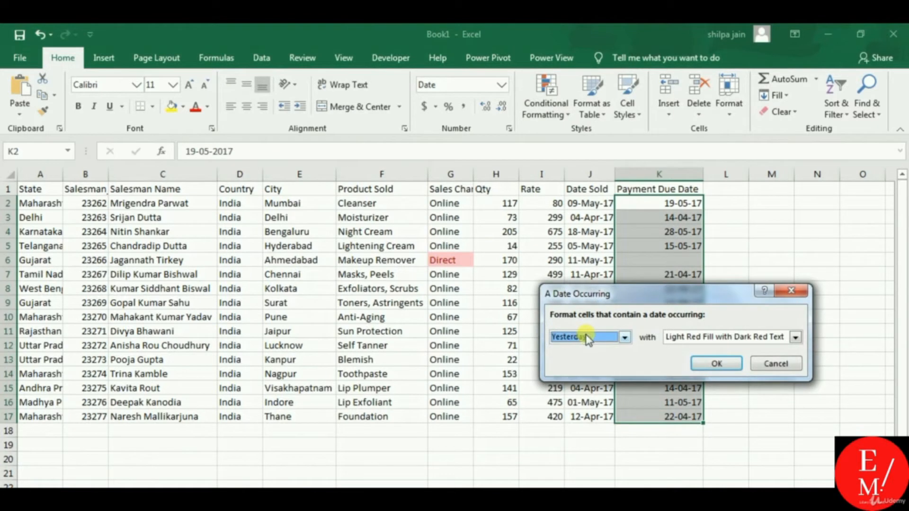
click(625, 338)
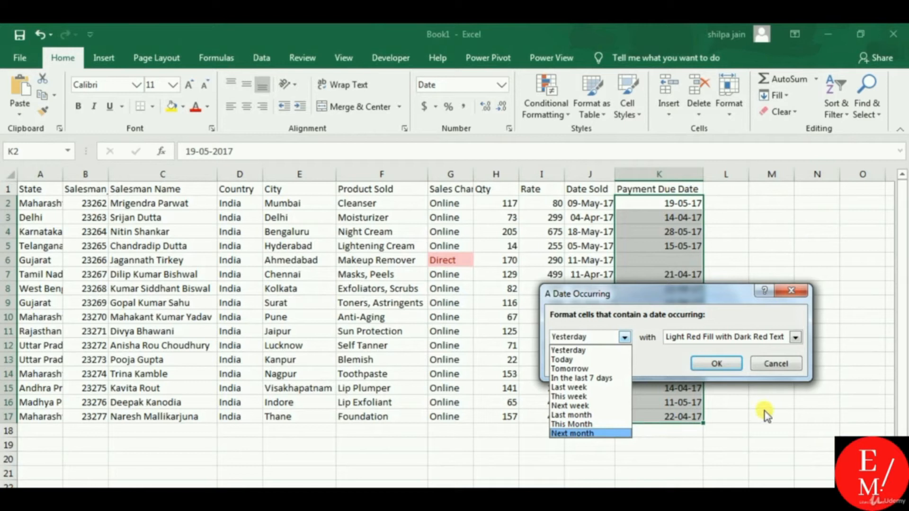
click(771, 356)
click(774, 363)
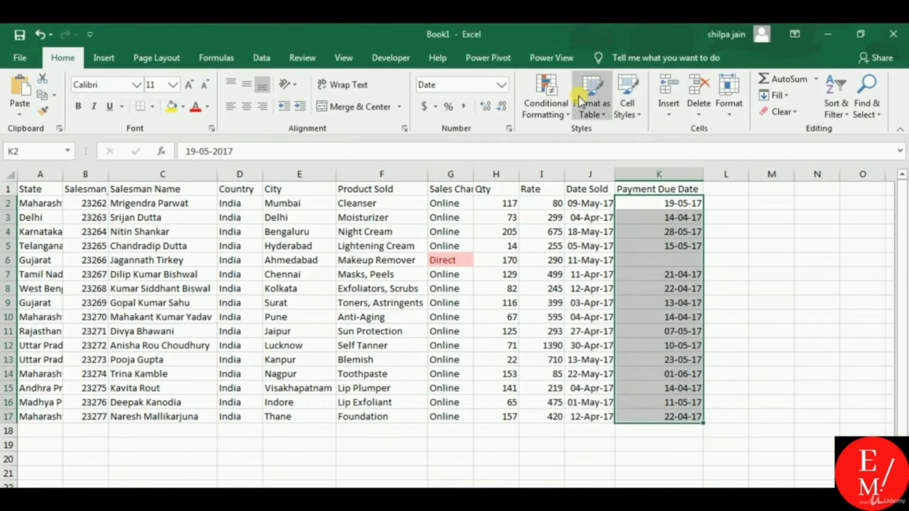
Highlight duplicate dates in the Payment Due Date column with Light Red Fill with Dark Red Text.
click(558, 106)
click(580, 150)
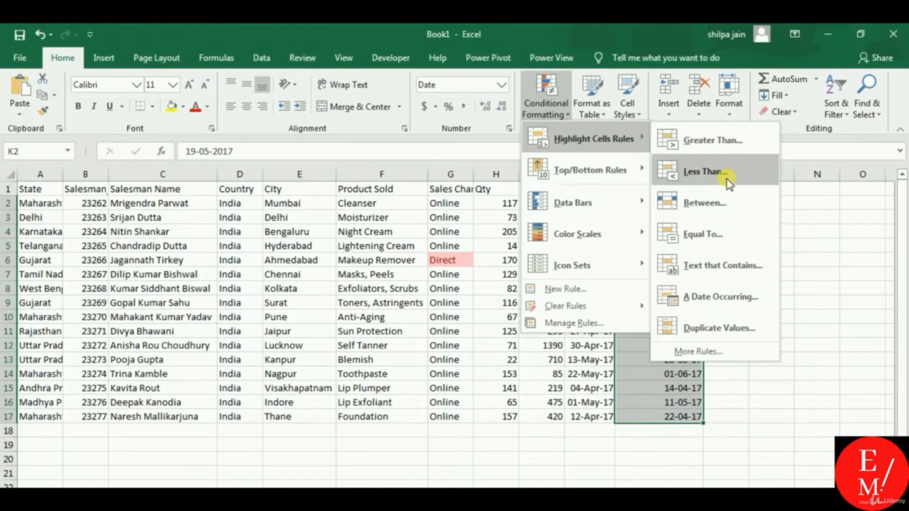
click(721, 334)
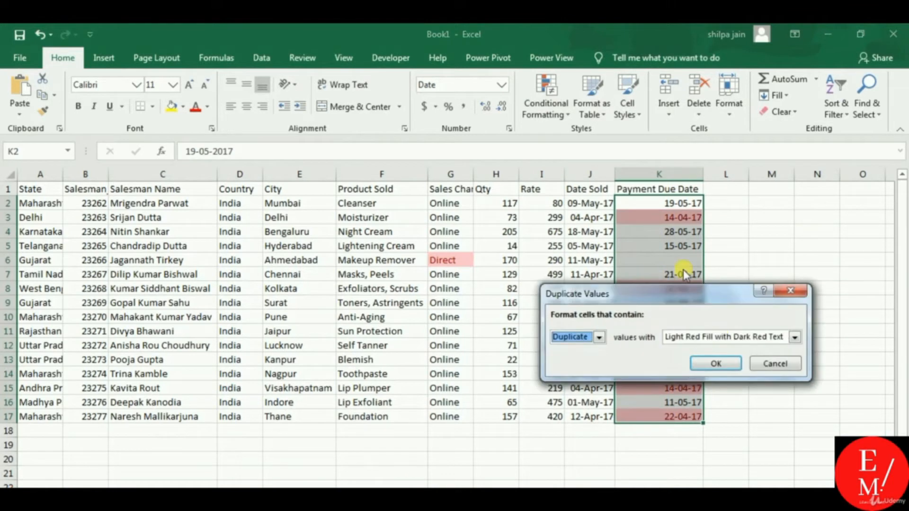
click(736, 370)
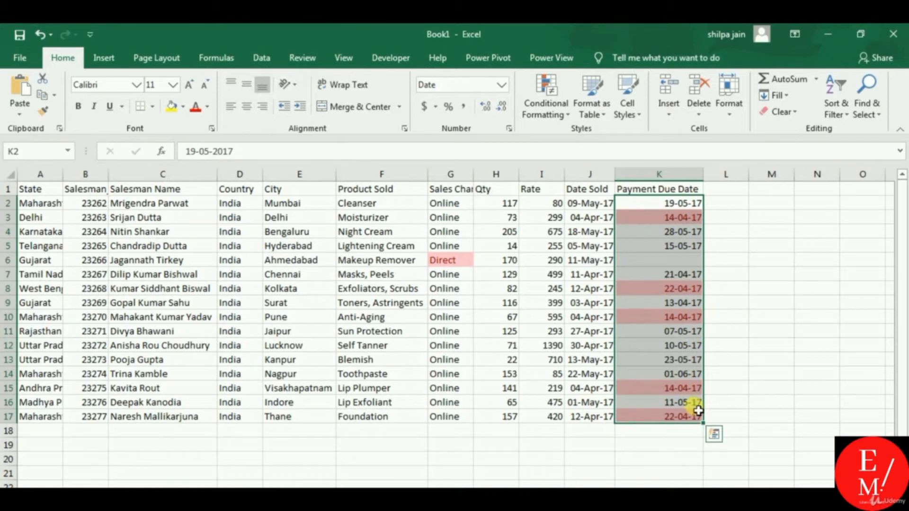
Preview a Top 10 Items rule limited to the top 3 Qty values in H2:H17 and cancel it.
click(548, 104)
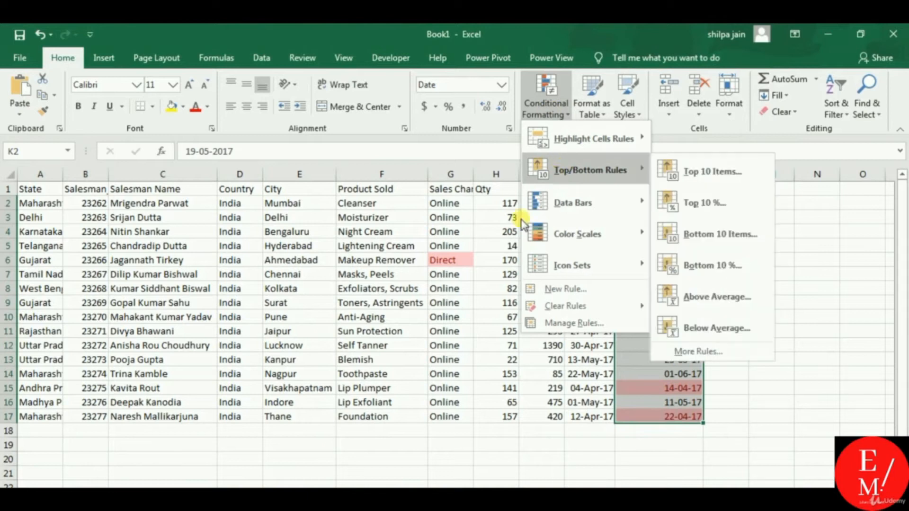
click(518, 362)
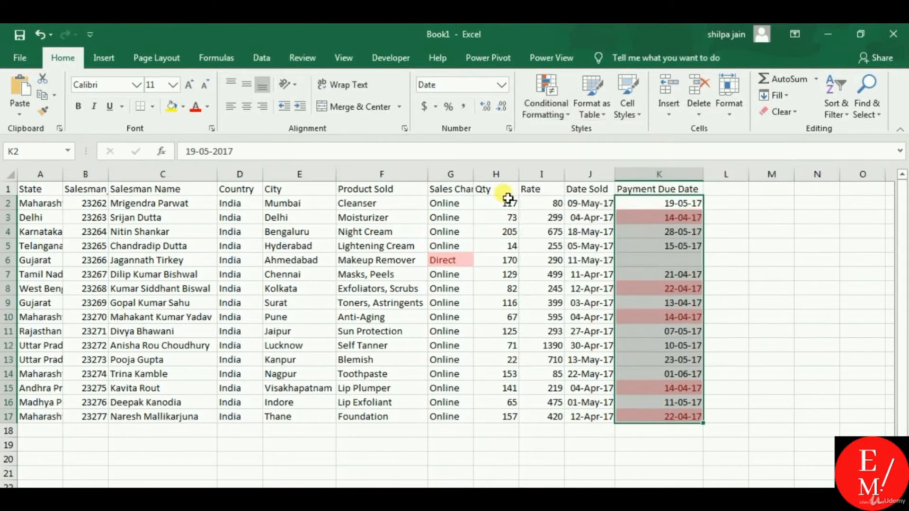
drag(506, 203, 496, 430)
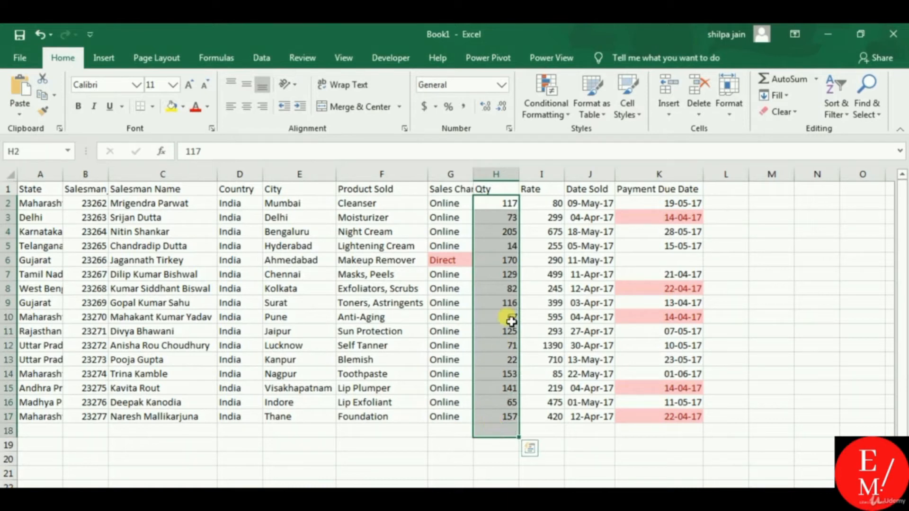
drag(508, 210, 492, 417)
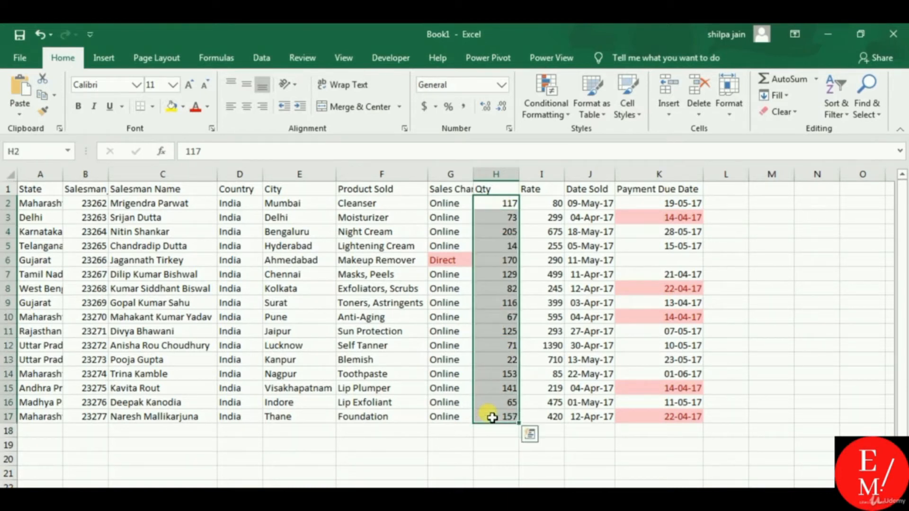
click(546, 105)
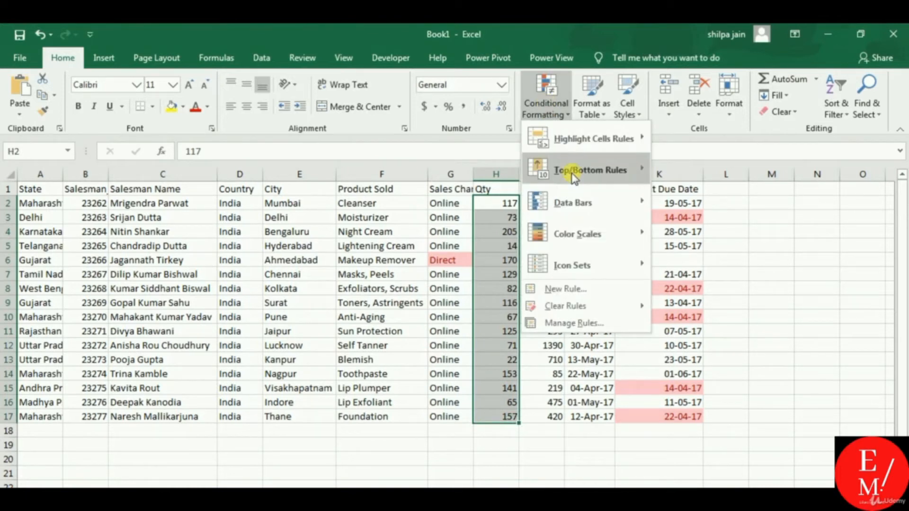
mouse_move(574, 176)
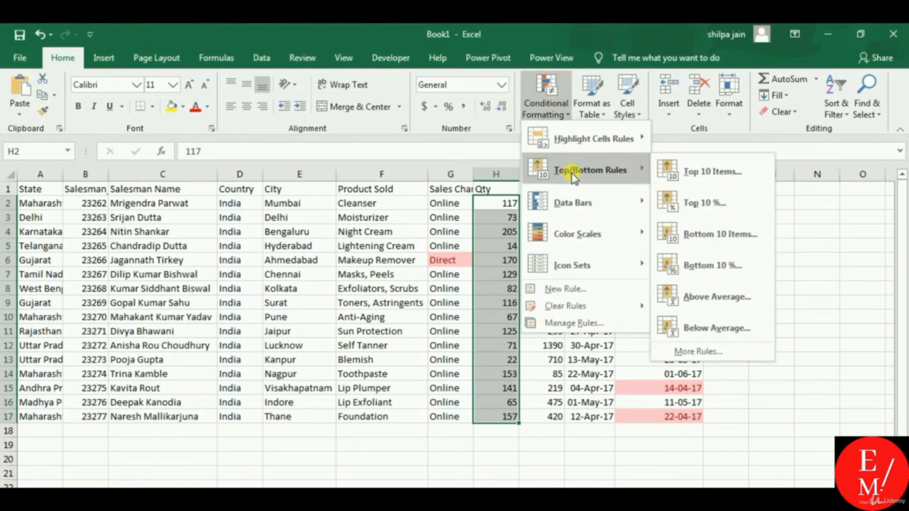
click(694, 171)
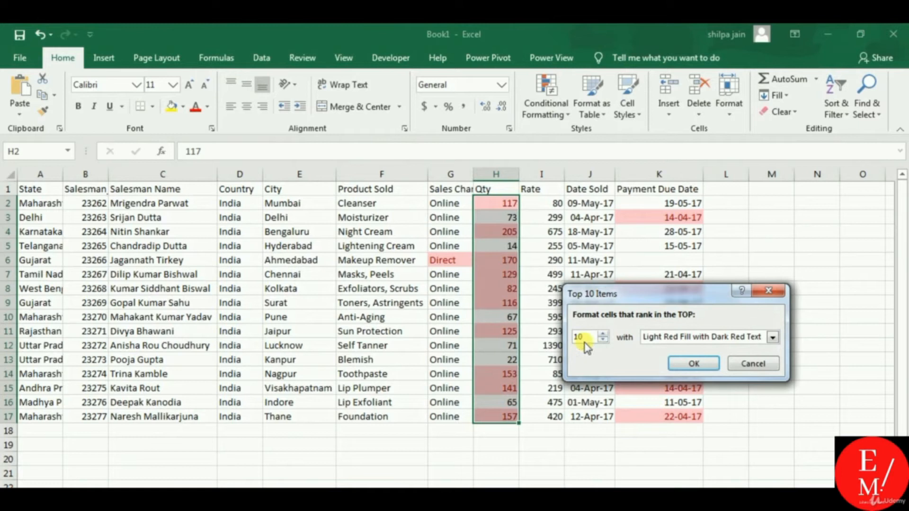
drag(587, 344, 568, 349)
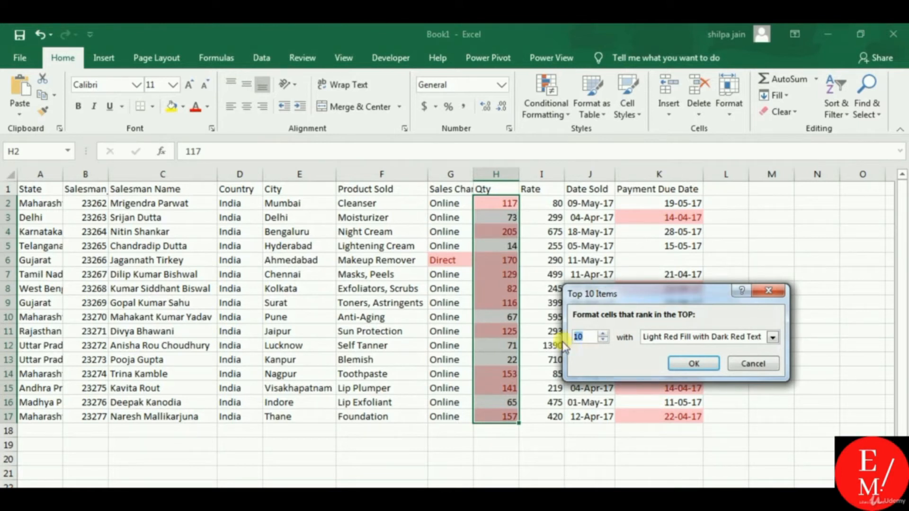
text(3)
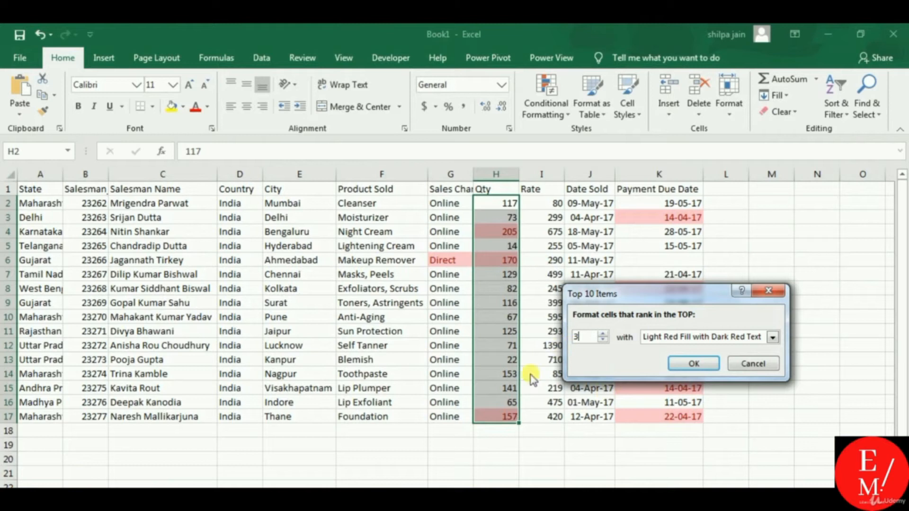
click(747, 365)
click(740, 361)
Preview a Bottom 10 Items rule limited to the bottom 2 Qty values in H2:H17 and cancel it.
drag(505, 208, 486, 425)
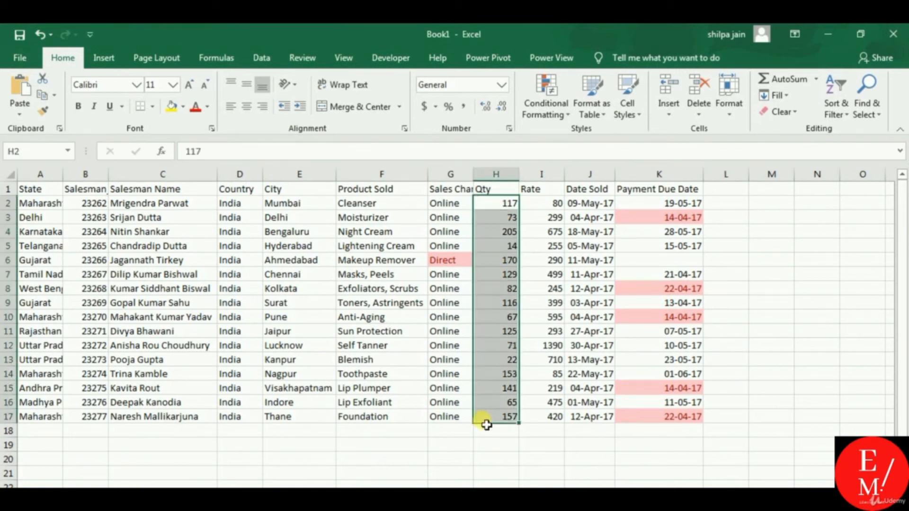
click(546, 114)
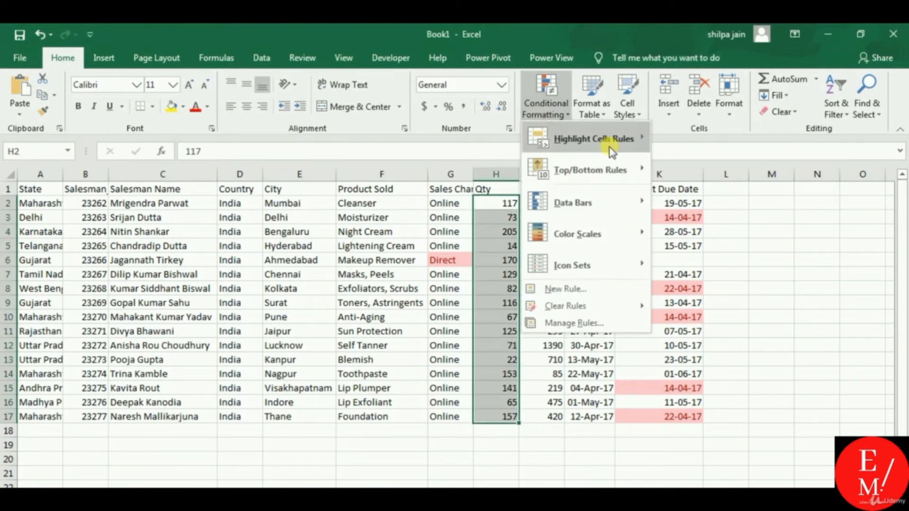
mouse_move(610, 168)
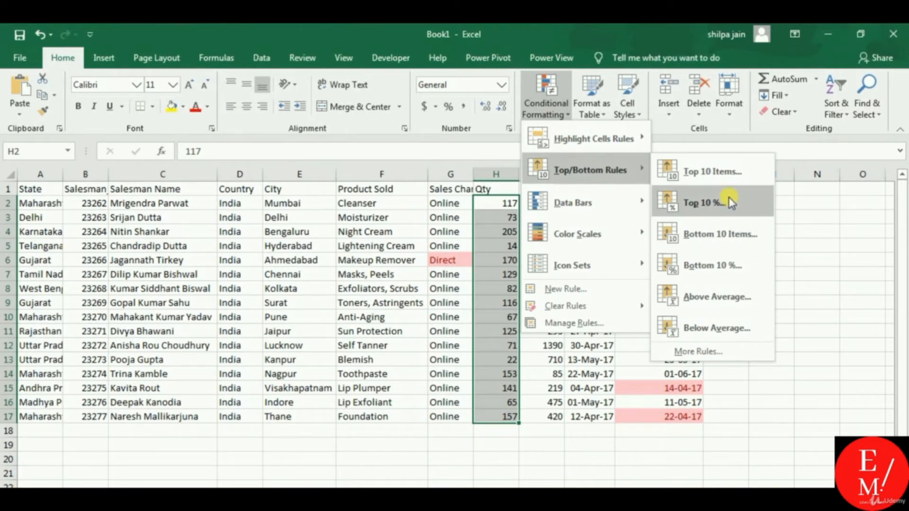
click(730, 233)
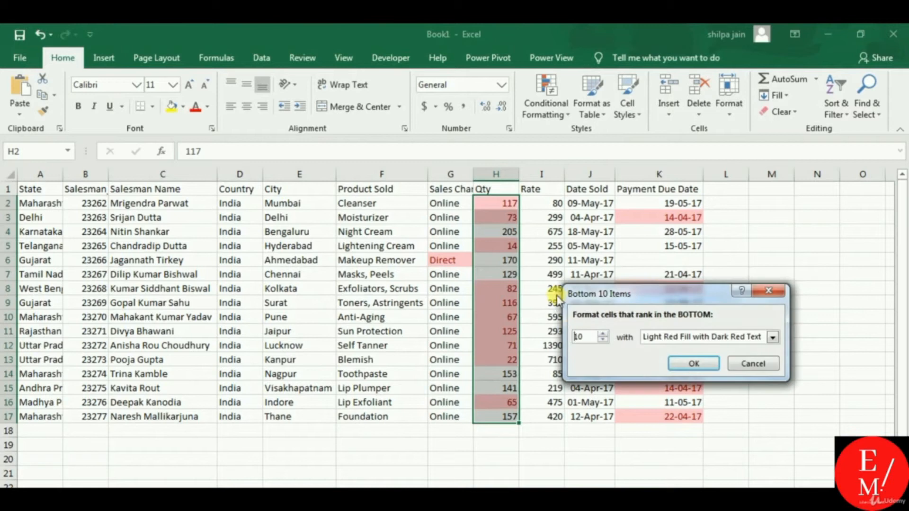
key(BackSpace)
key(BackSpace)
text(2)
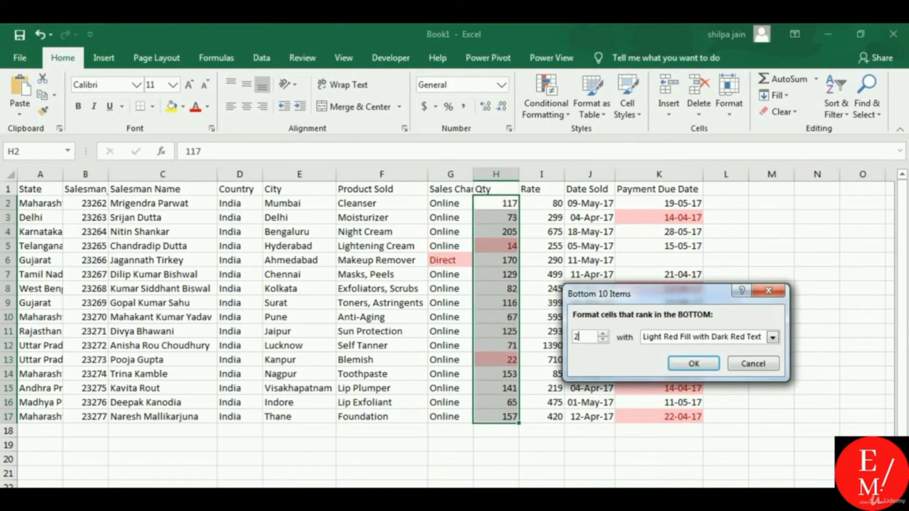
click(747, 366)
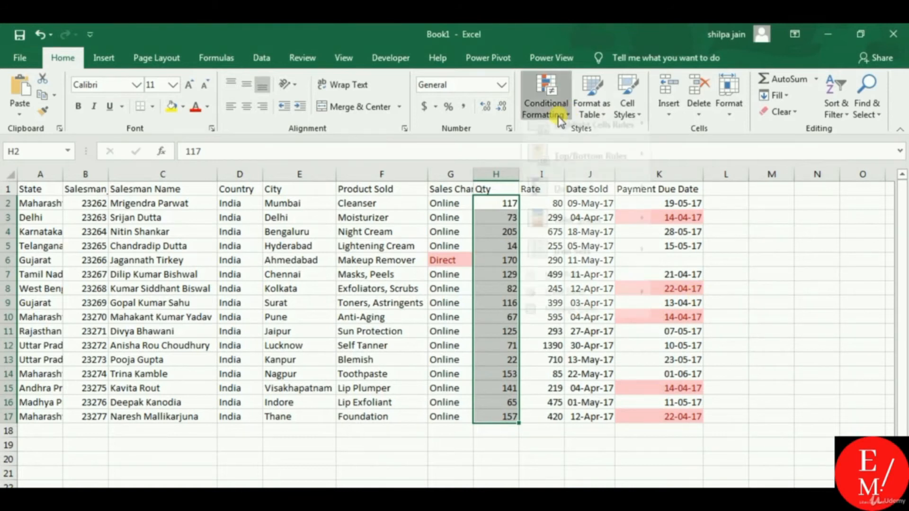
Preview the Above Average rule with Light Red Fill with Dark Red Text on the Qty values and cancel it.
click(544, 107)
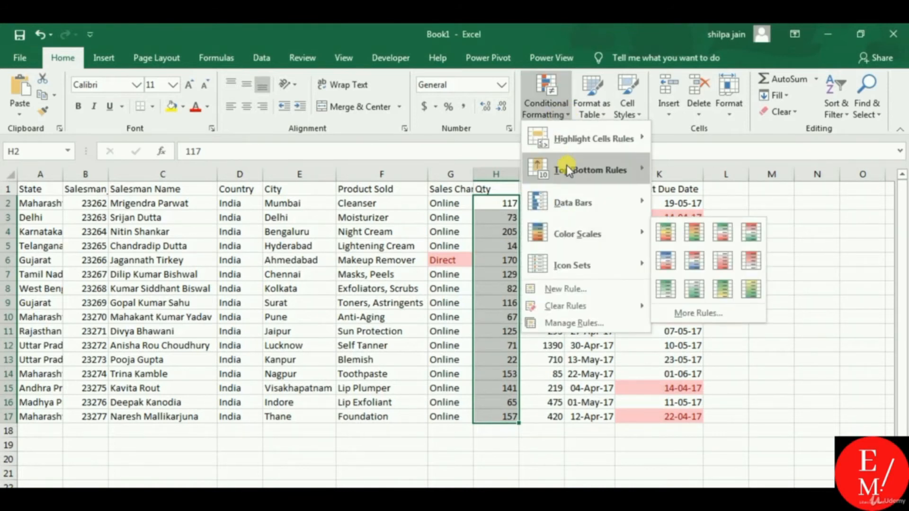
mouse_move(566, 172)
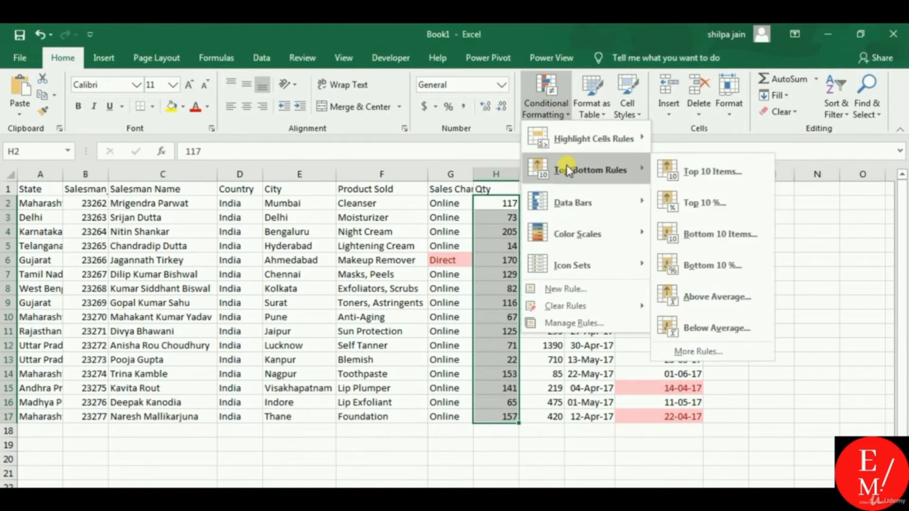
click(696, 308)
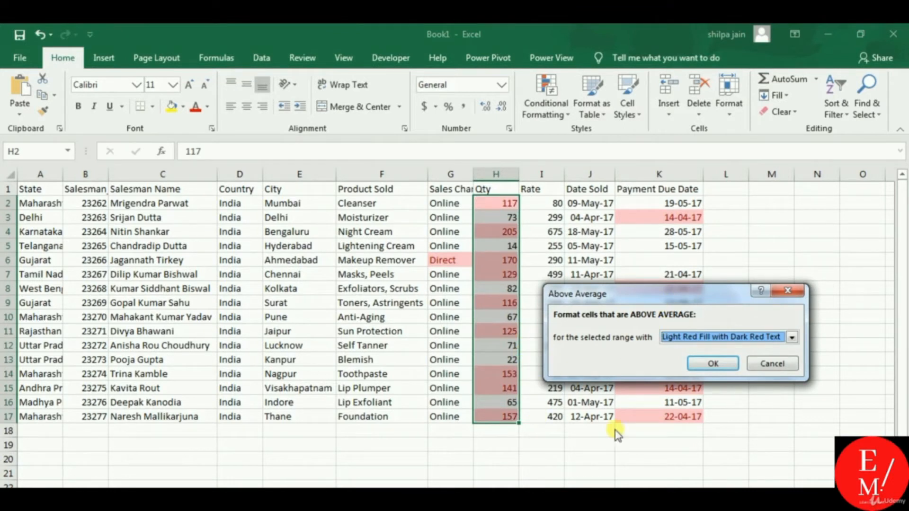
click(785, 363)
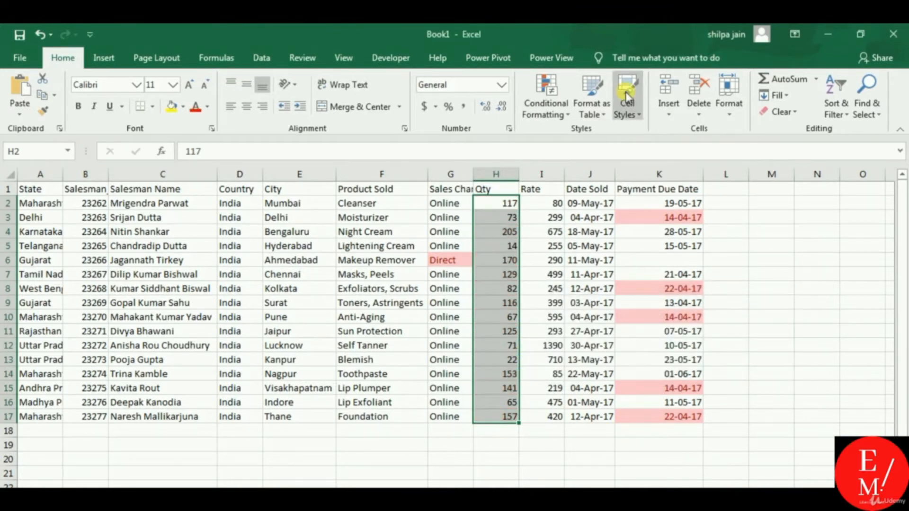
Review the data bar, color scale and icon set choices offered for the Qty values.
click(566, 119)
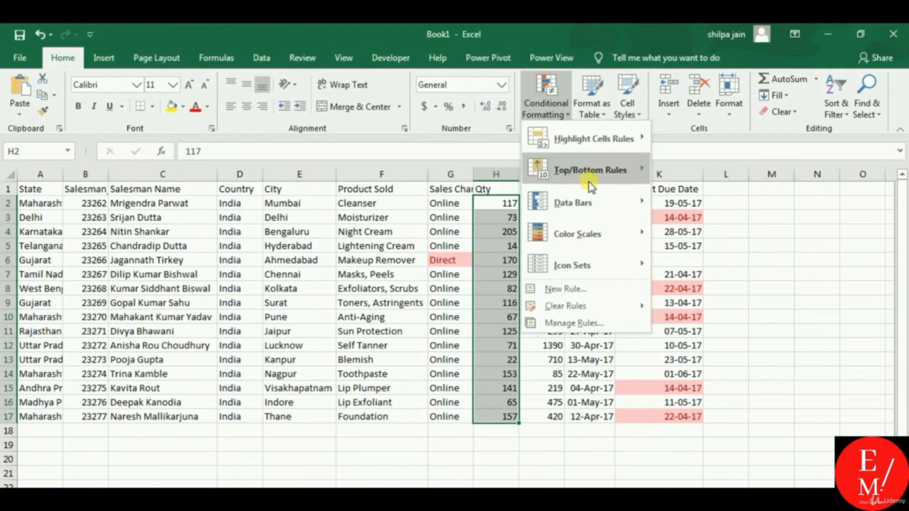
mouse_move(592, 205)
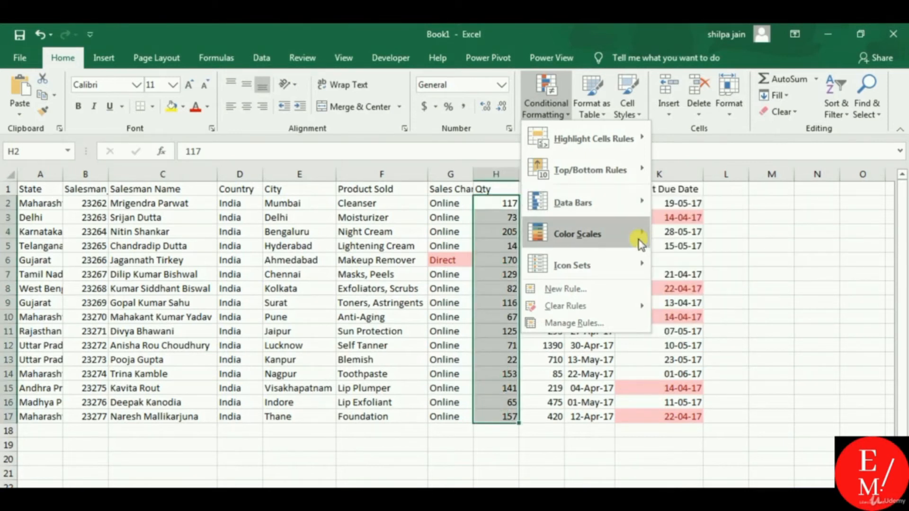
mouse_move(640, 241)
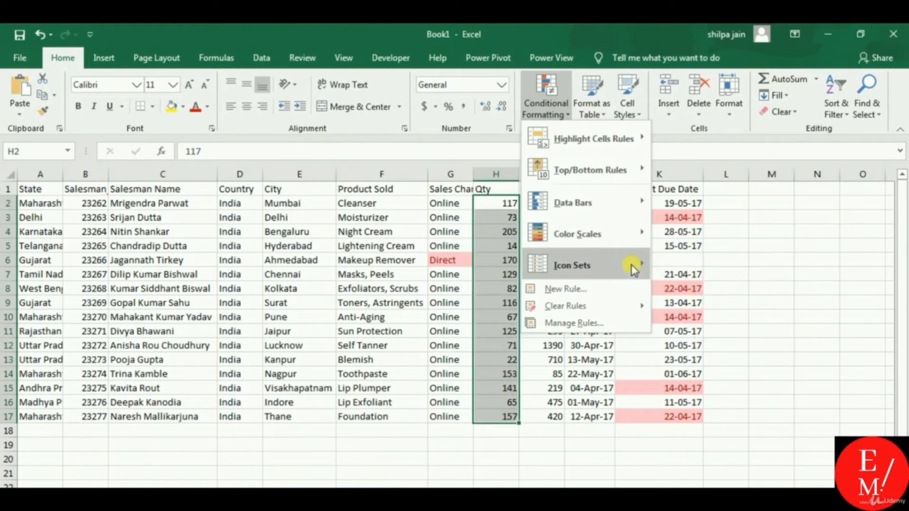
mouse_move(634, 268)
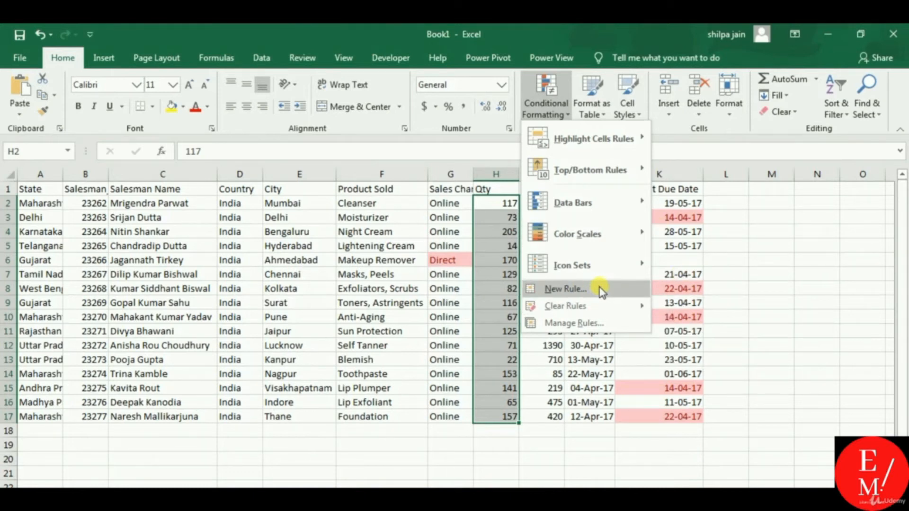
Open a custom icon set rule for the Qty values, review its icon threshold settings, and cancel it.
mouse_move(597, 265)
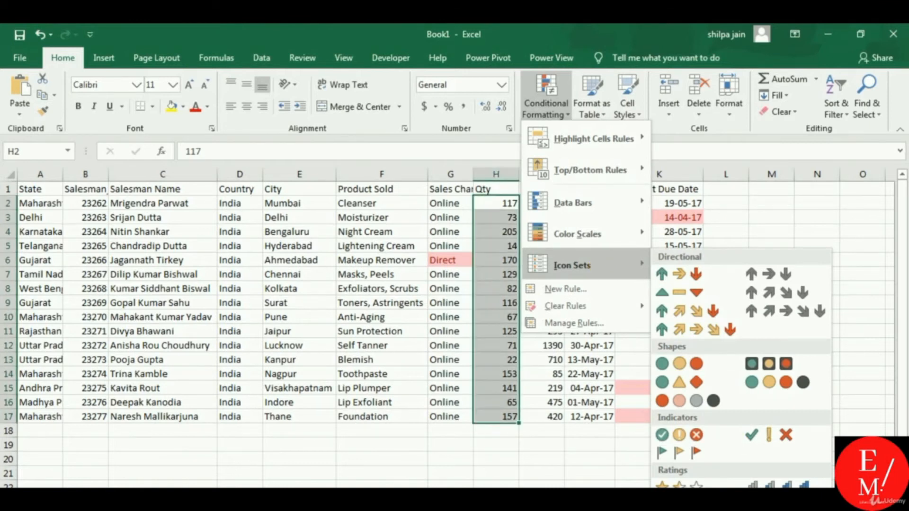
click(687, 509)
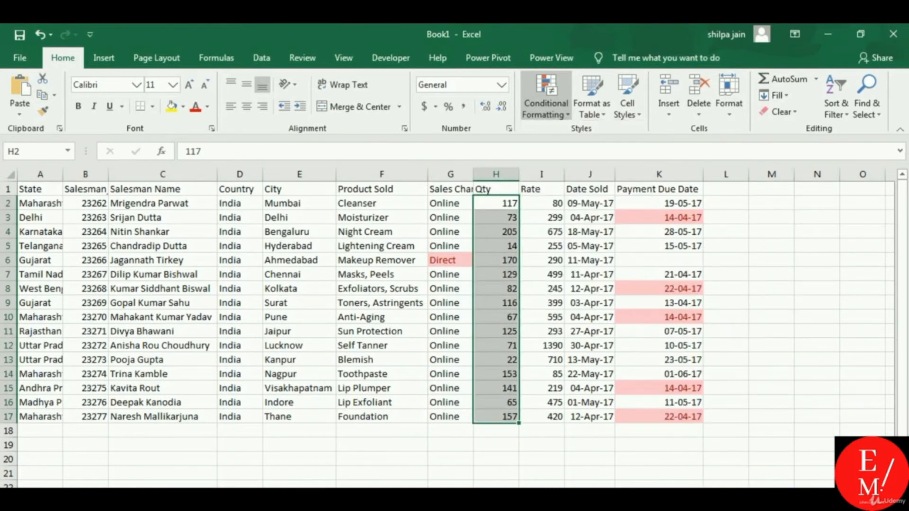
drag(733, 204, 758, 63)
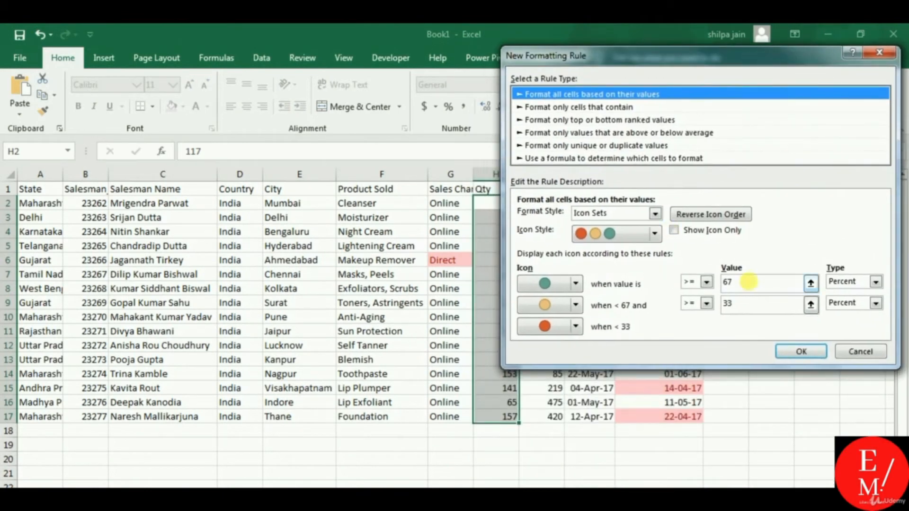
click(752, 284)
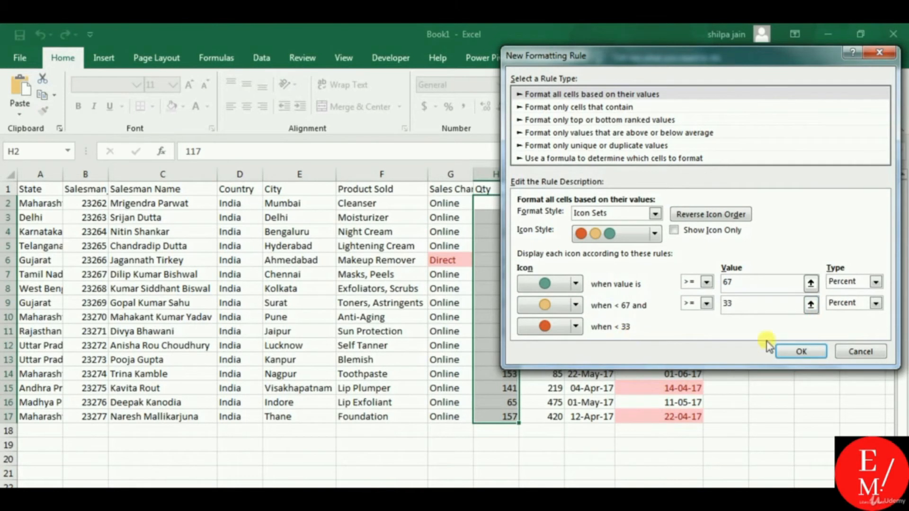
click(854, 351)
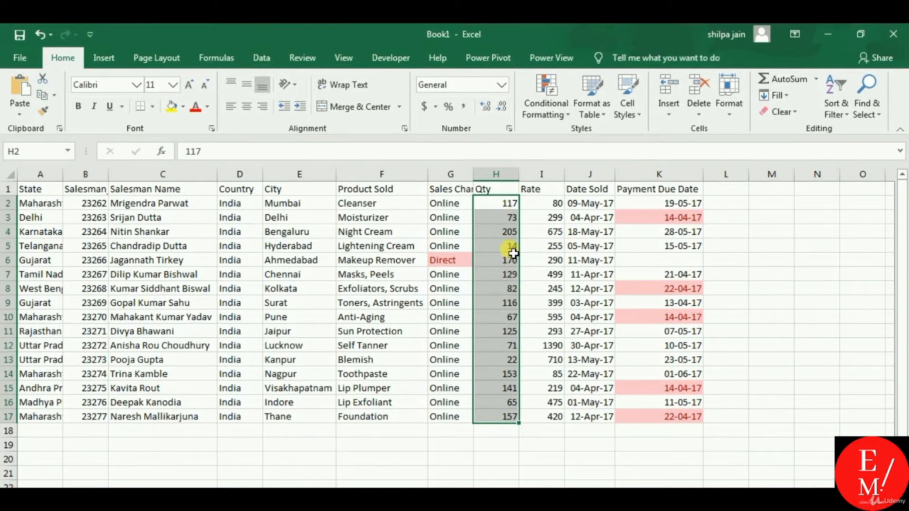
Clear the conditional formatting rules from the Payment Due Date cells K2:K17 only.
drag(678, 206, 657, 416)
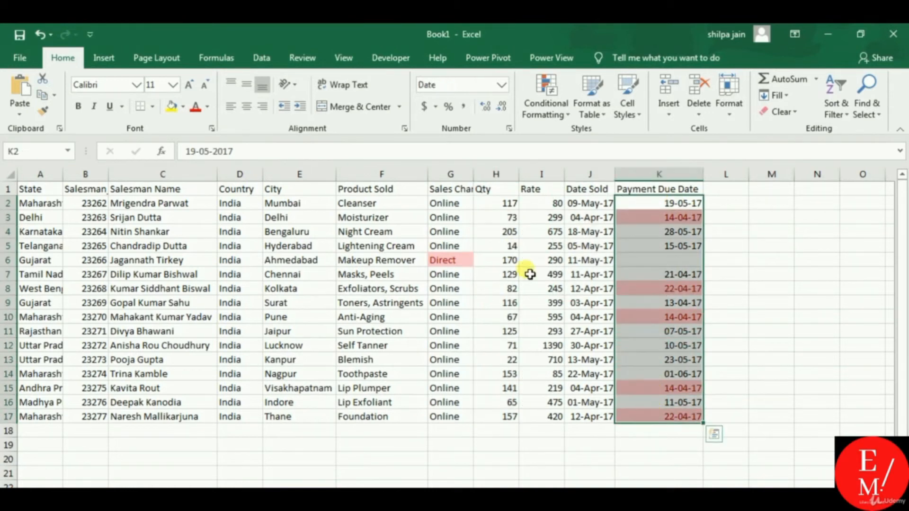
click(554, 118)
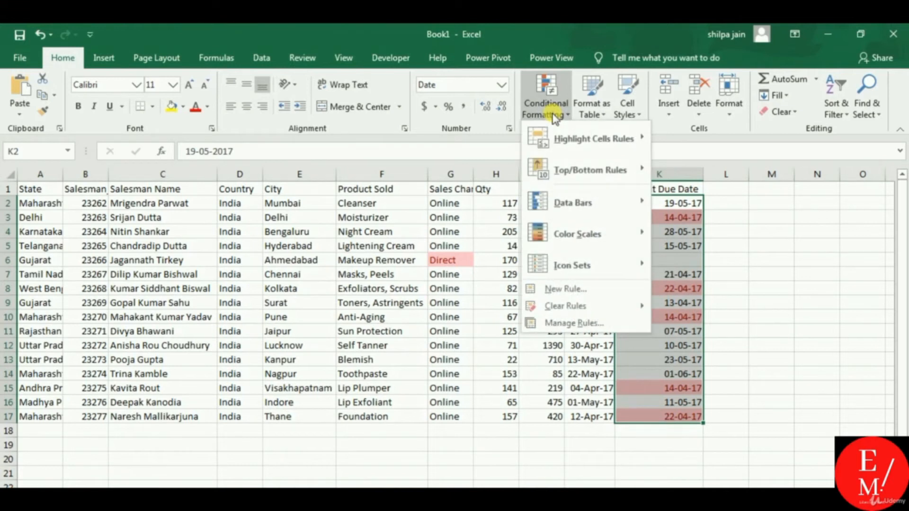
mouse_move(614, 310)
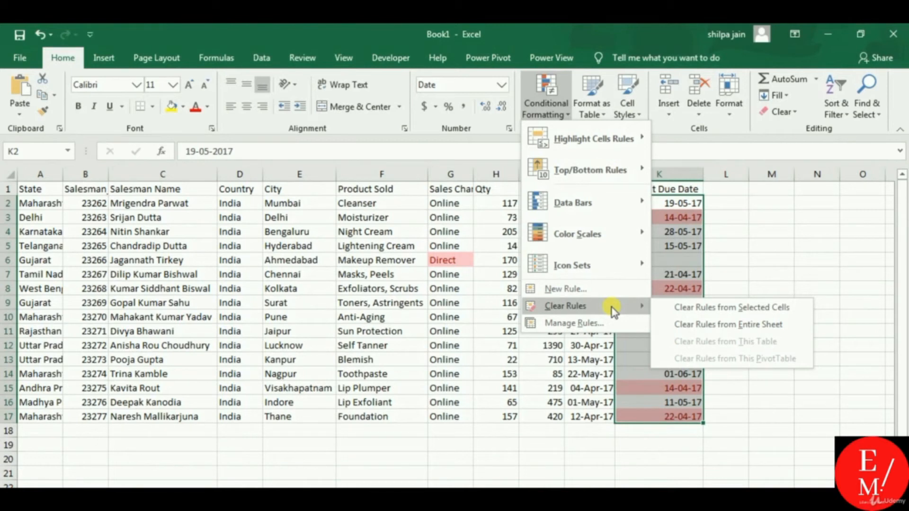
click(779, 313)
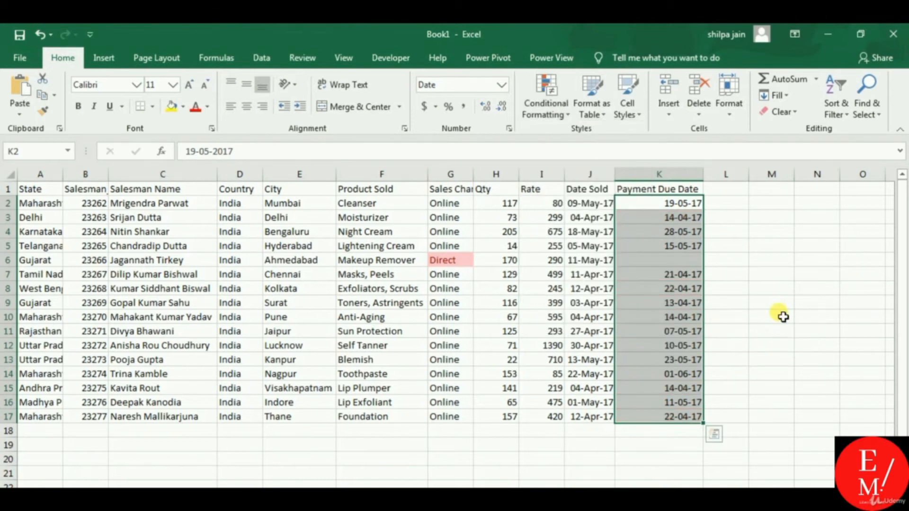
click(548, 343)
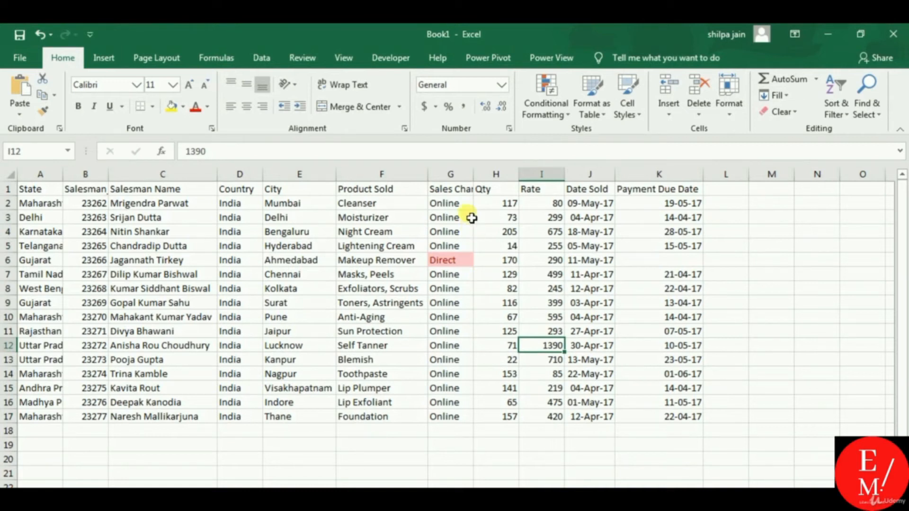
Clear the conditional formatting rules from the Sales Channel cells G2:G17 only.
drag(466, 205, 455, 417)
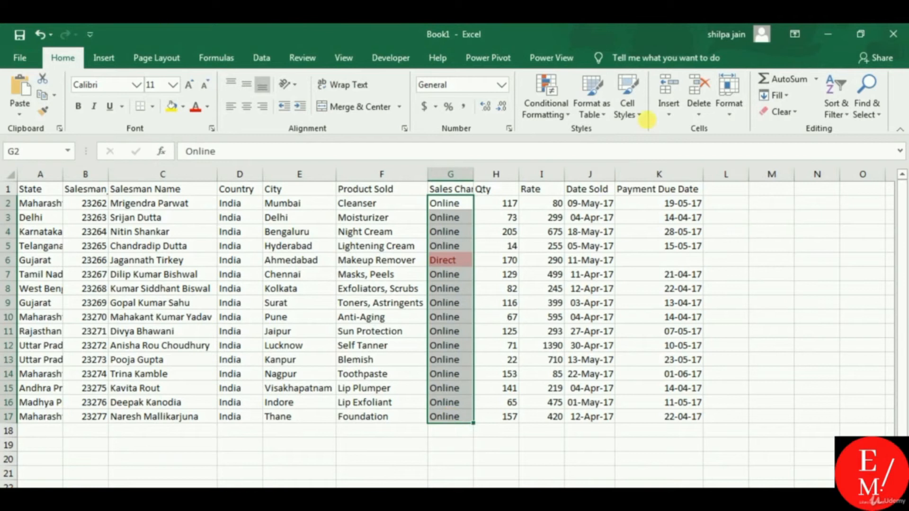
click(565, 115)
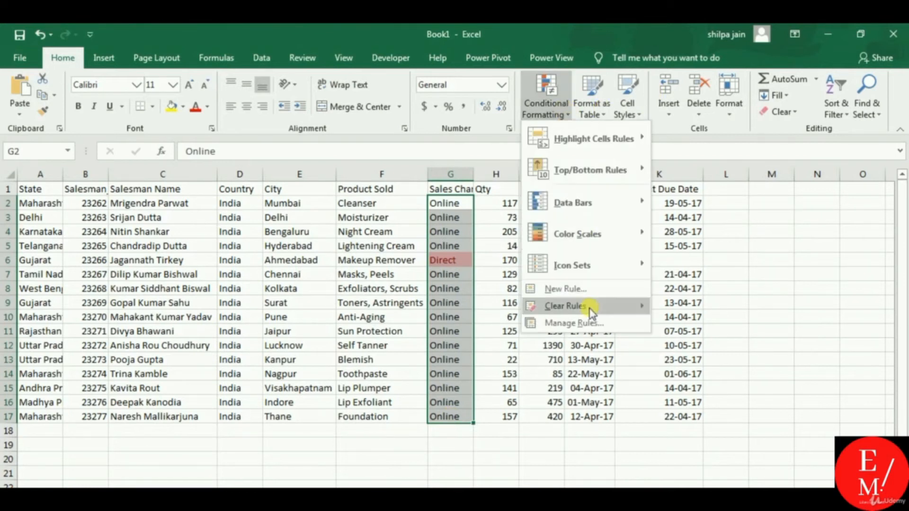
click(762, 308)
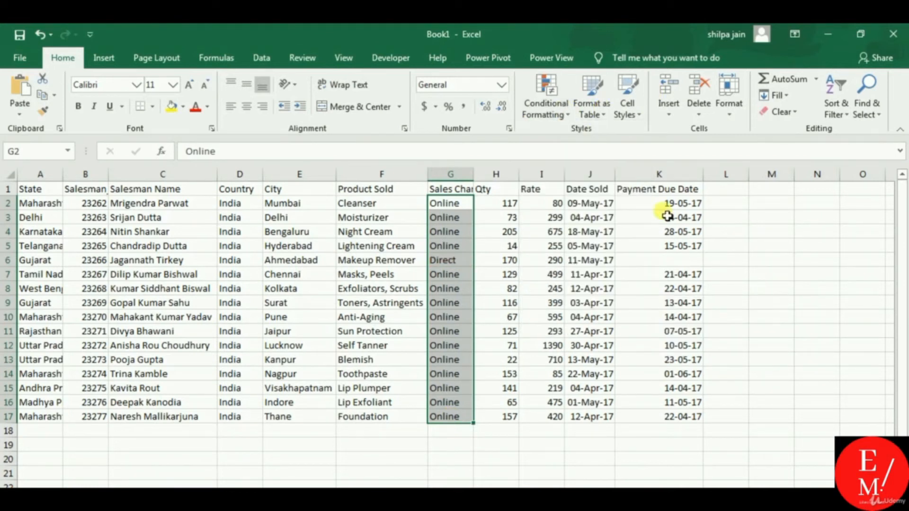
Autofit the widths of the Sales Channel and State columns to their contents.
click(492, 361)
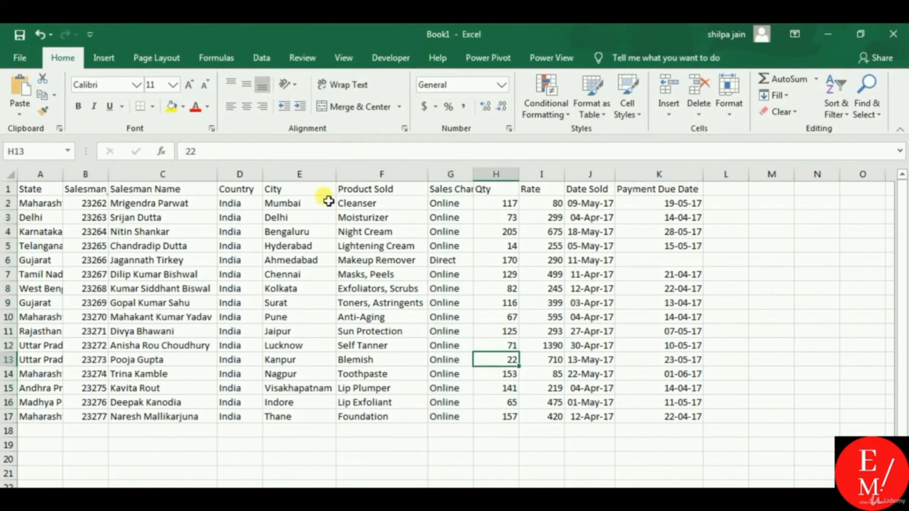
double_click(473, 174)
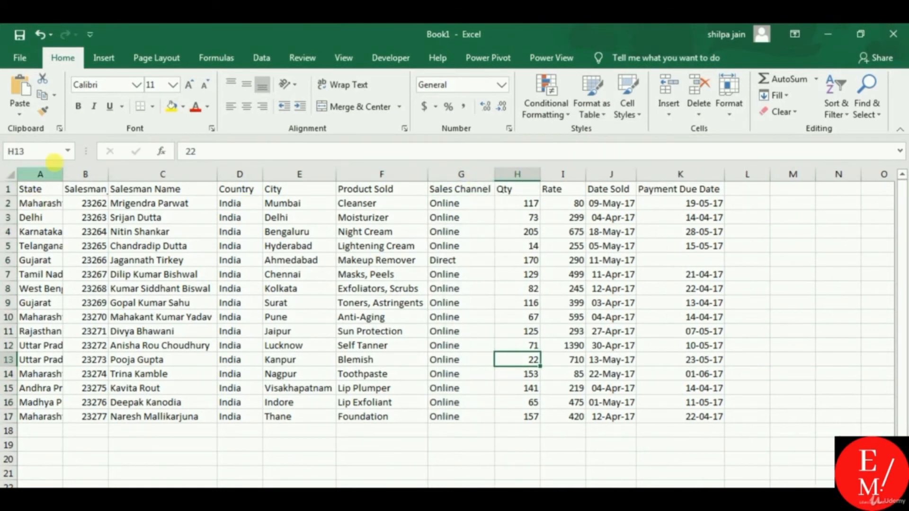
double_click(66, 175)
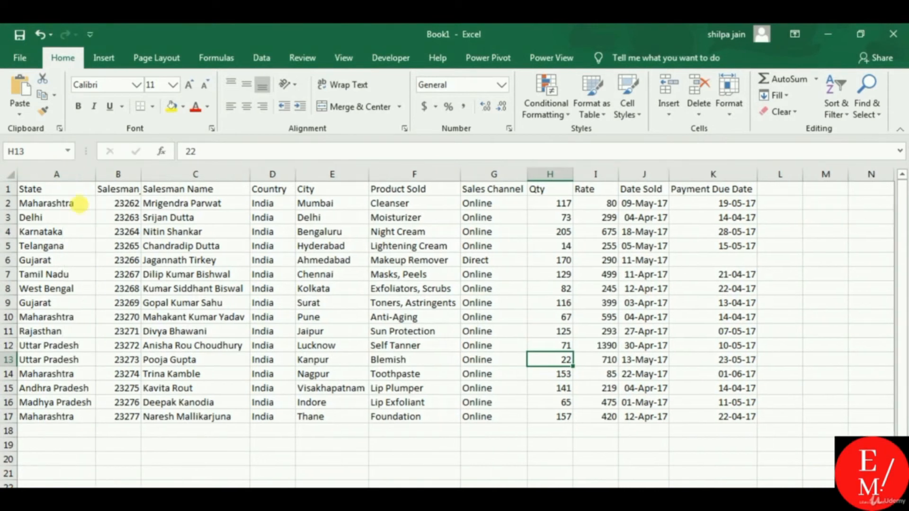
Convert the whole sales data range A1:K17 into a table with headers.
click(89, 234)
key(ctrl+a)
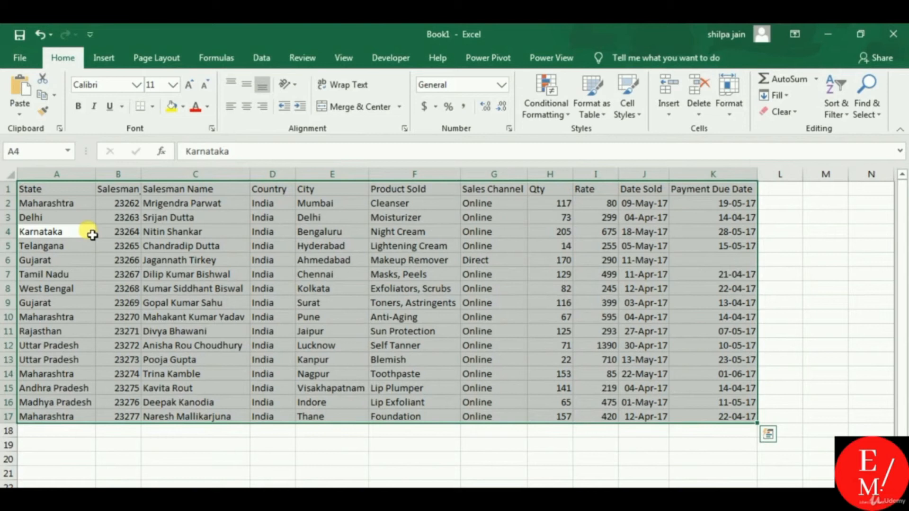
click(587, 115)
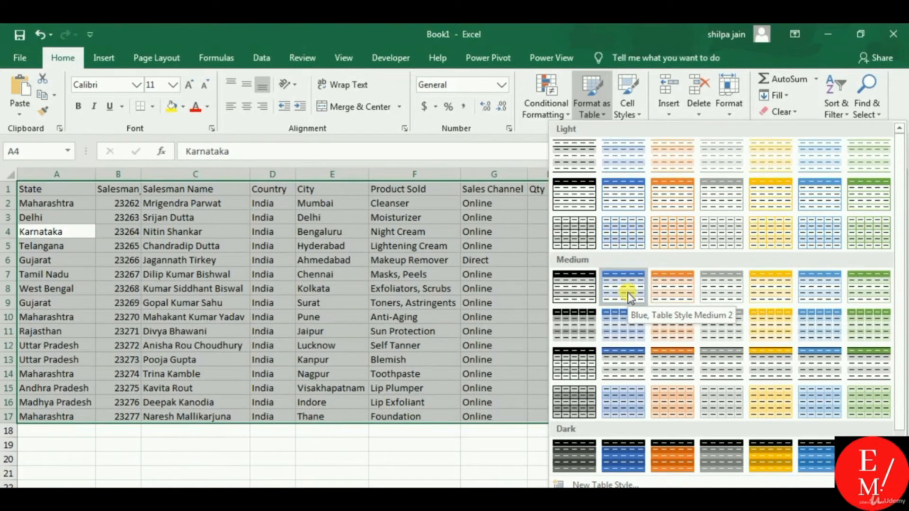
click(510, 272)
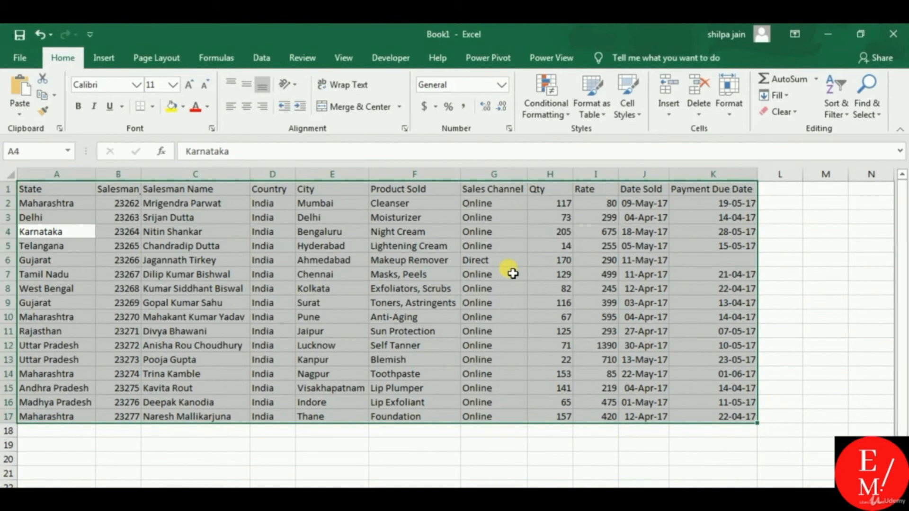
key(ctrl+t)
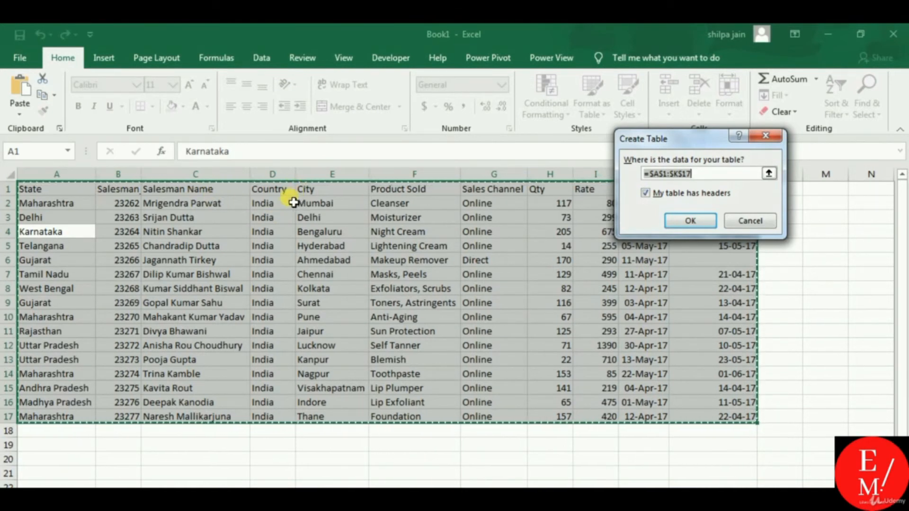
click(682, 226)
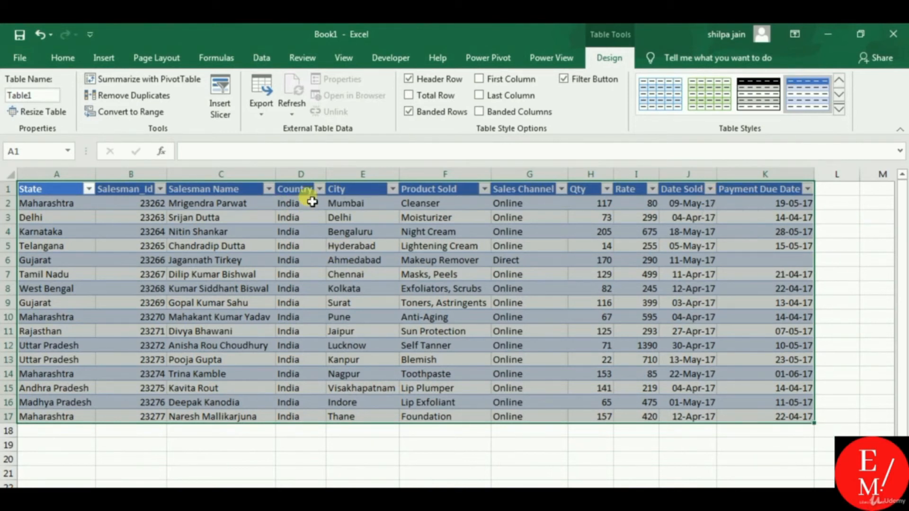
Review the sort and filter options offered for the table's Country column.
click(320, 189)
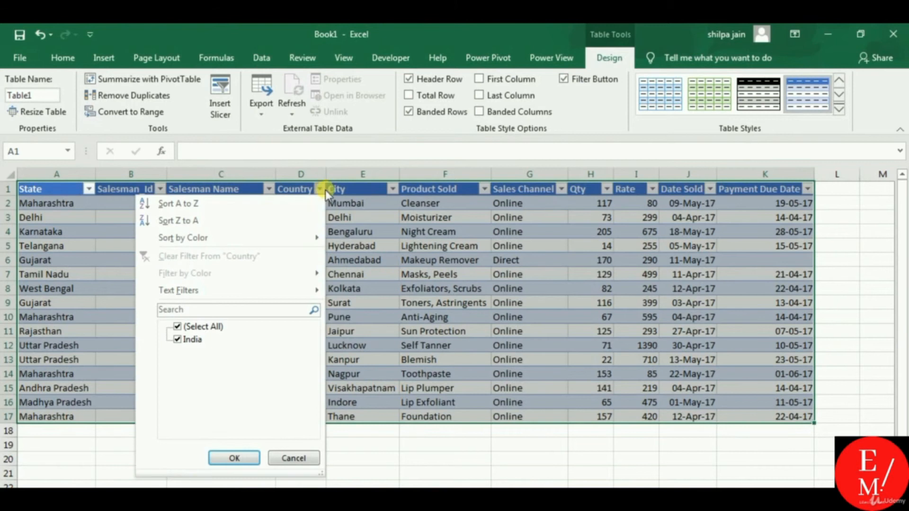
click(349, 203)
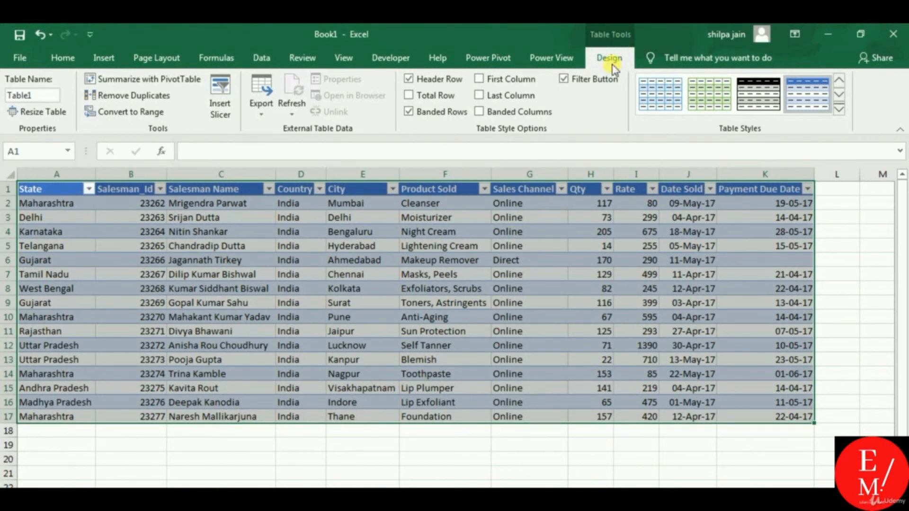
click(613, 218)
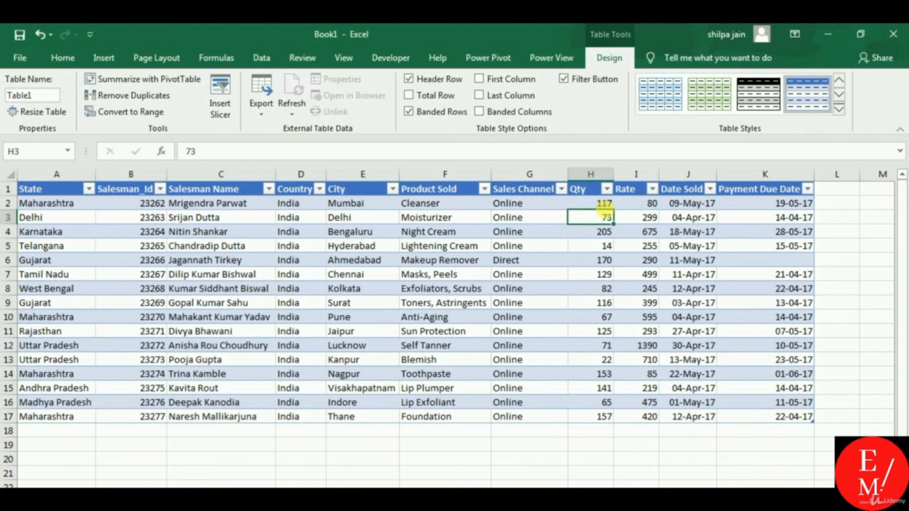
Rename the table as Sales_data.
click(575, 231)
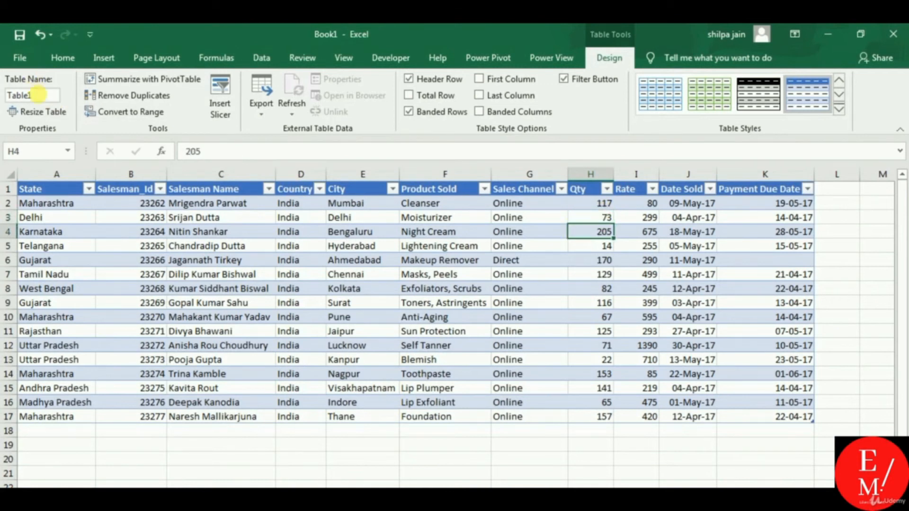
click(44, 98)
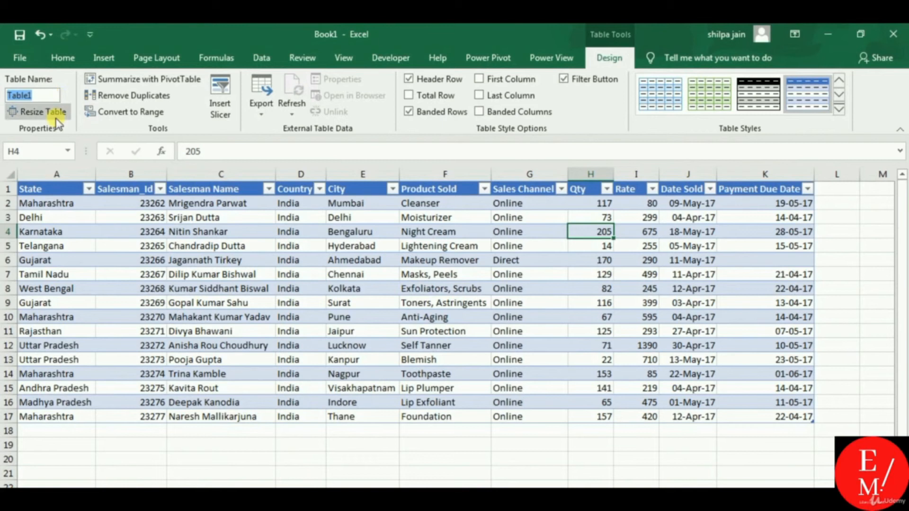
text(Sa)
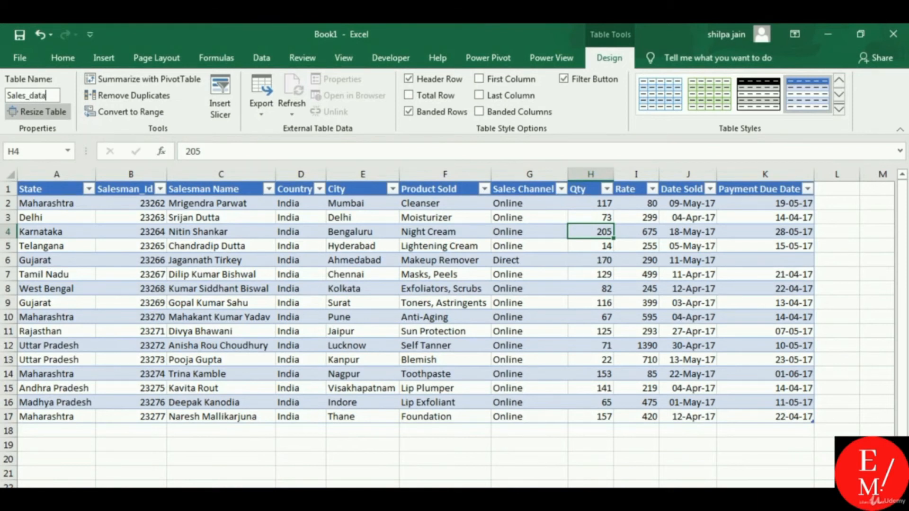
click(115, 274)
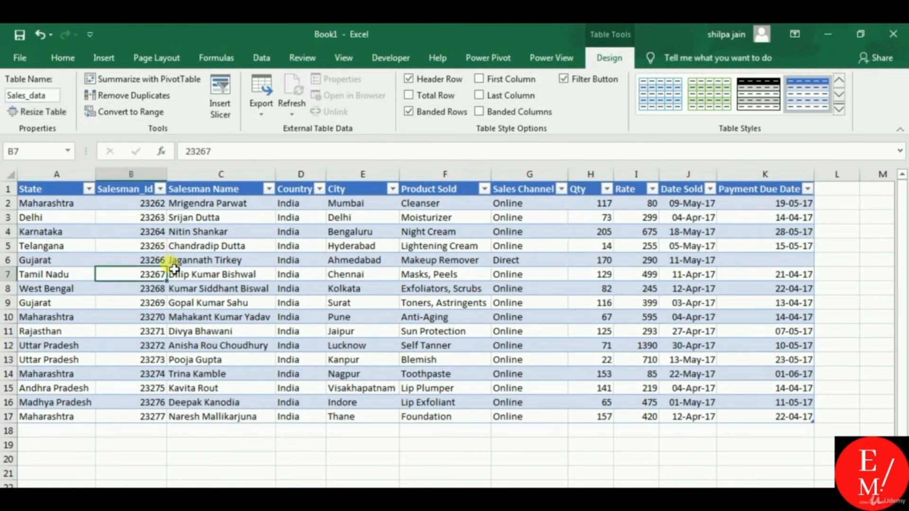
Replace the Salesman_Id in B5 with the ID from B2 to create a duplicate entry.
click(174, 260)
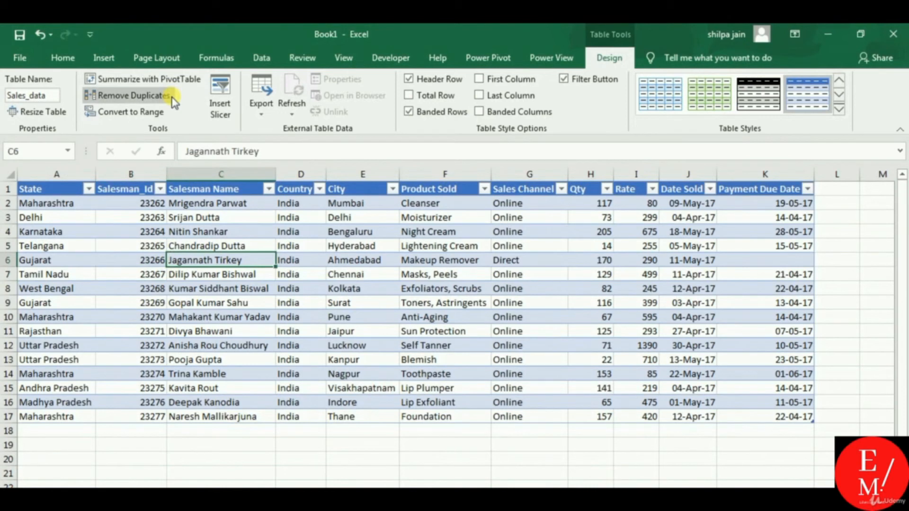
click(152, 288)
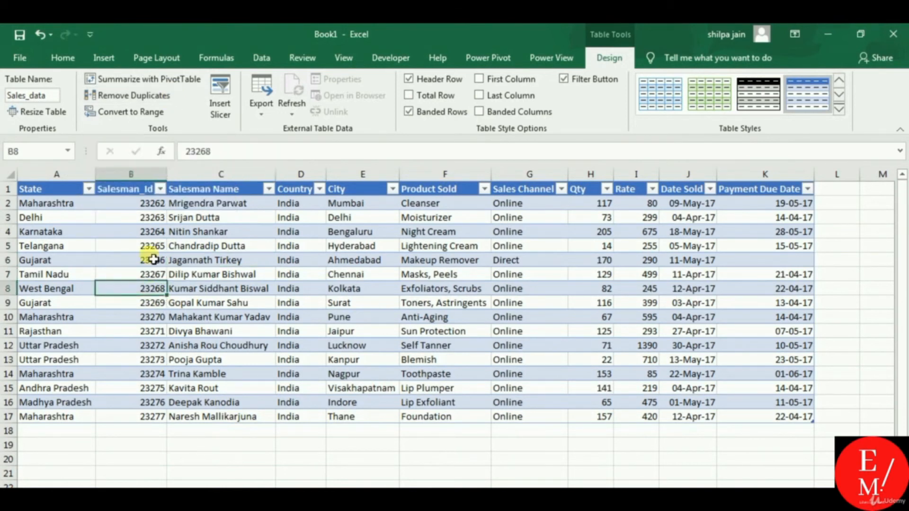
click(154, 250)
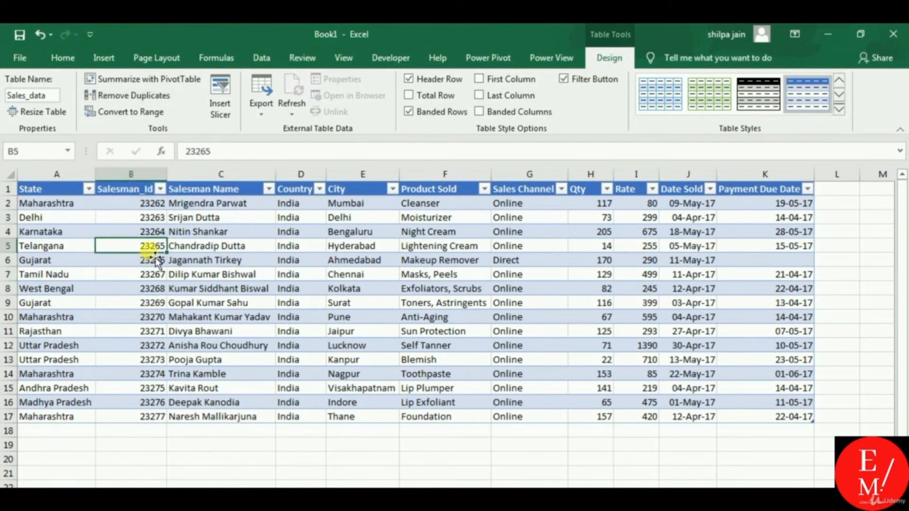
text(23262)
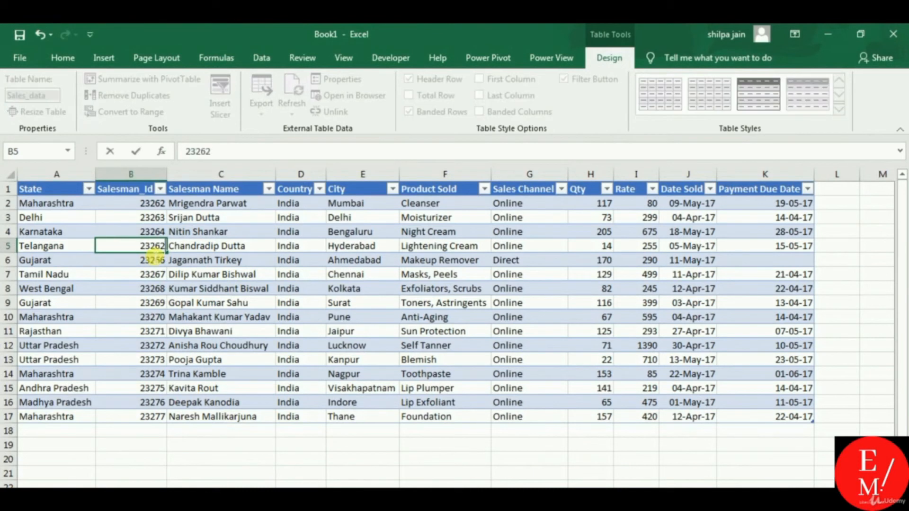
click(156, 289)
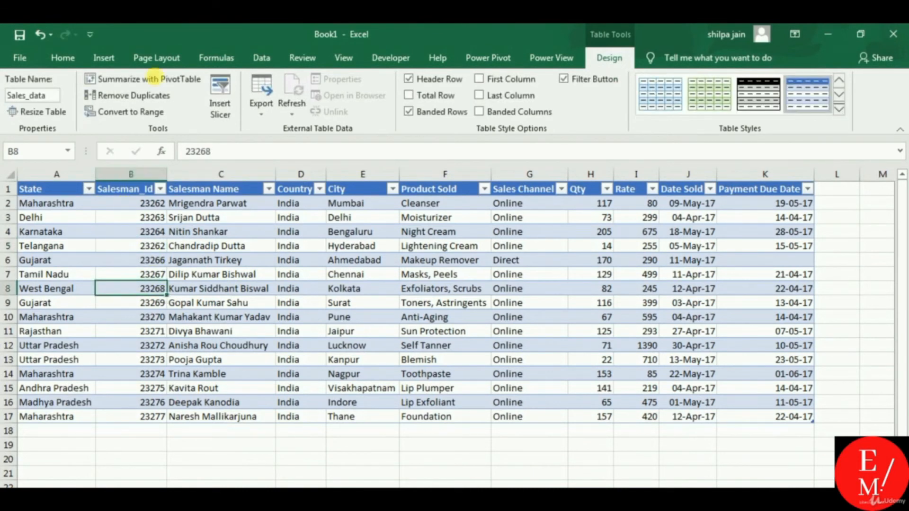
Remove duplicate rows from the table, comparing only the Salesman_Id column.
click(143, 97)
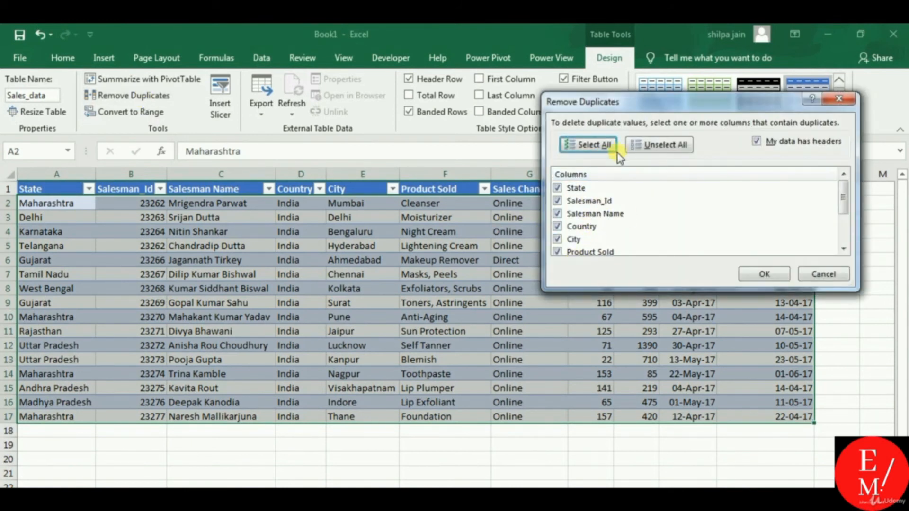
click(639, 146)
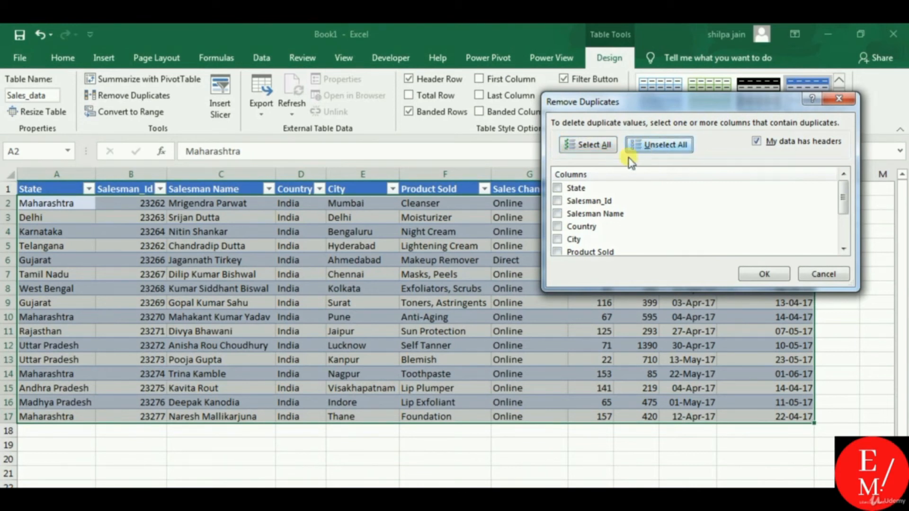
click(579, 204)
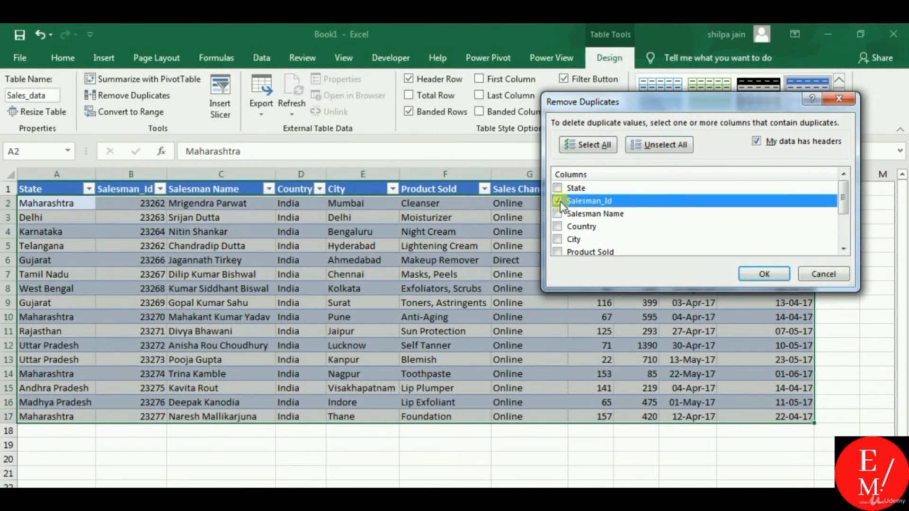
click(779, 273)
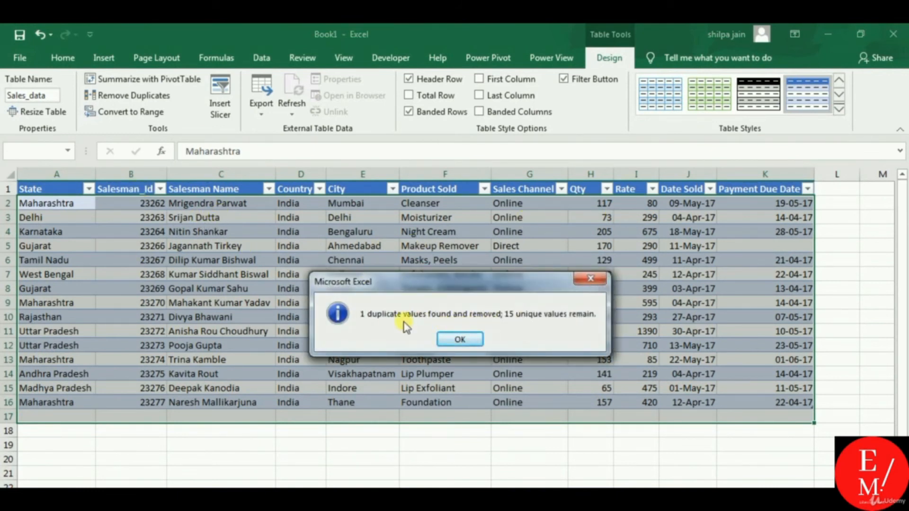
click(458, 340)
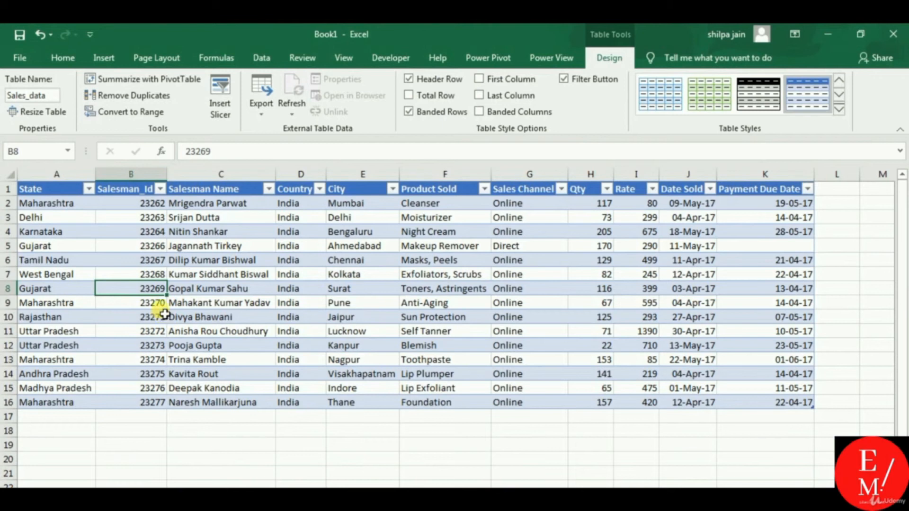
Convert the Sales_data table back to a normal range.
click(179, 219)
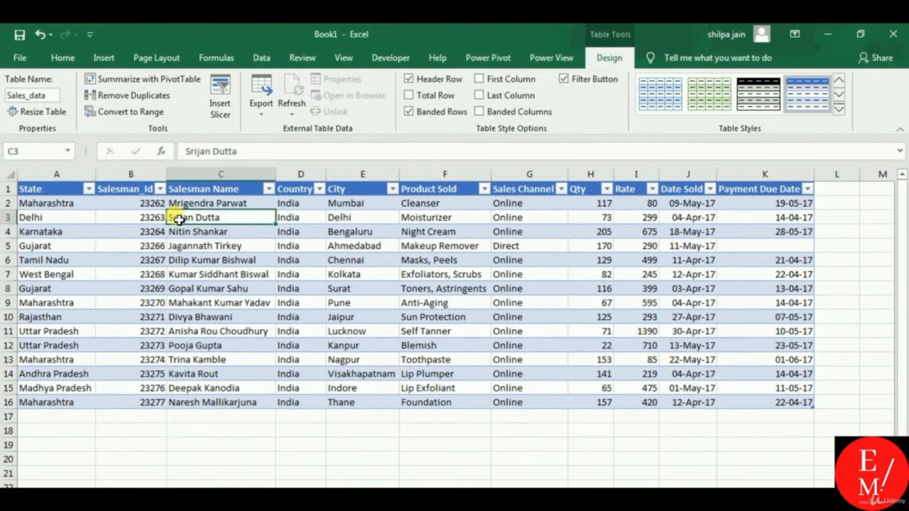
click(129, 252)
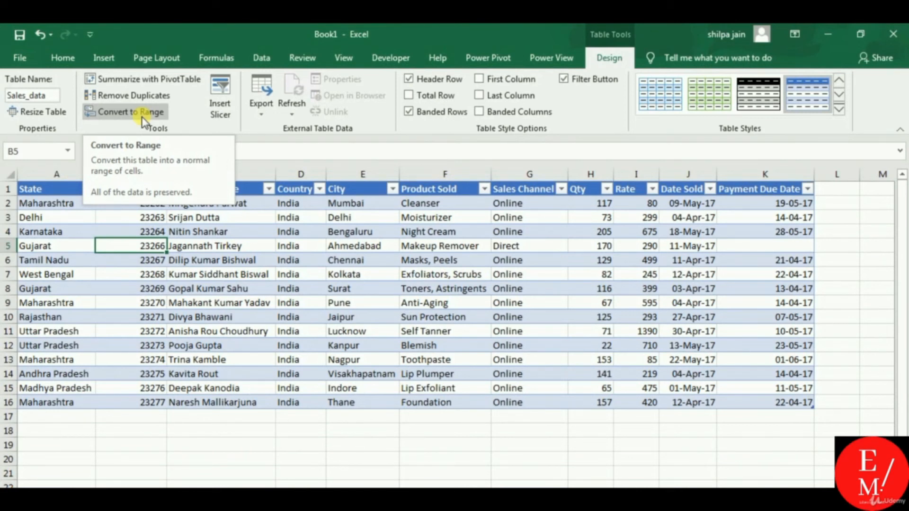
click(159, 115)
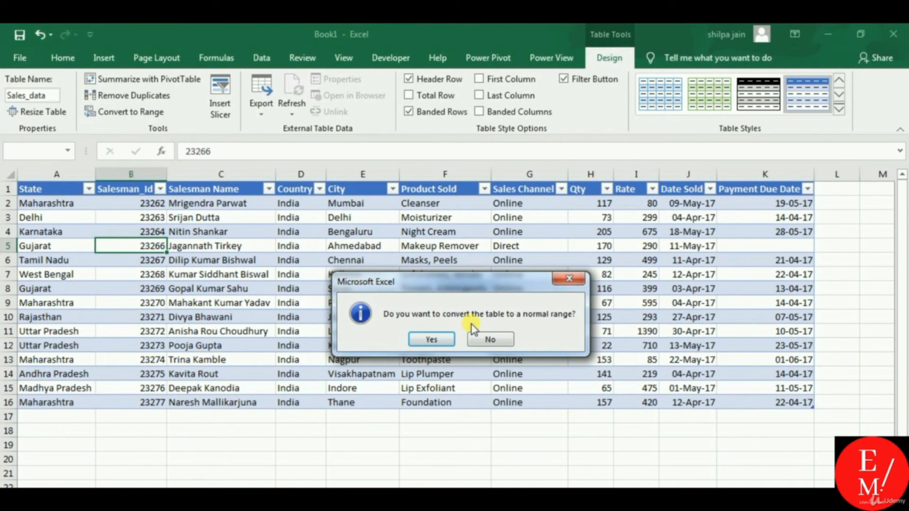
click(426, 340)
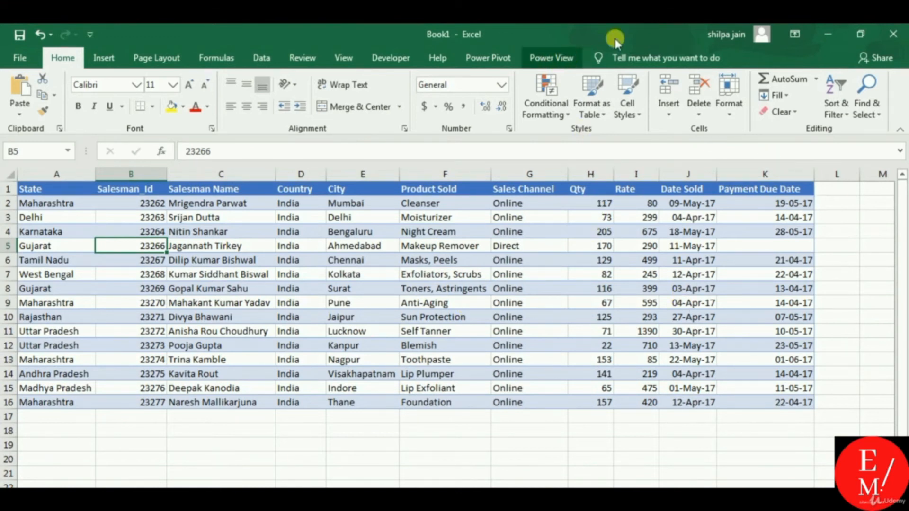
Apply the Normal cell style to the entire sales data range, including the header row.
click(469, 221)
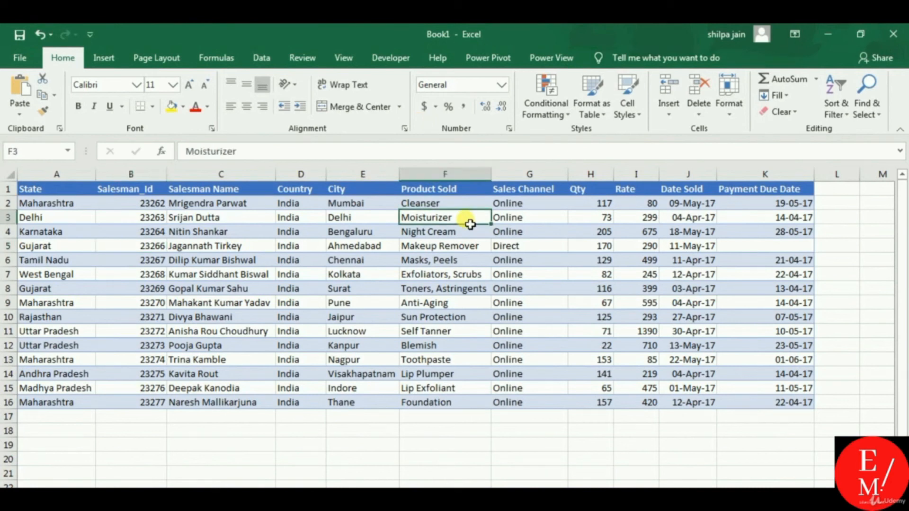
key(ctrl+a)
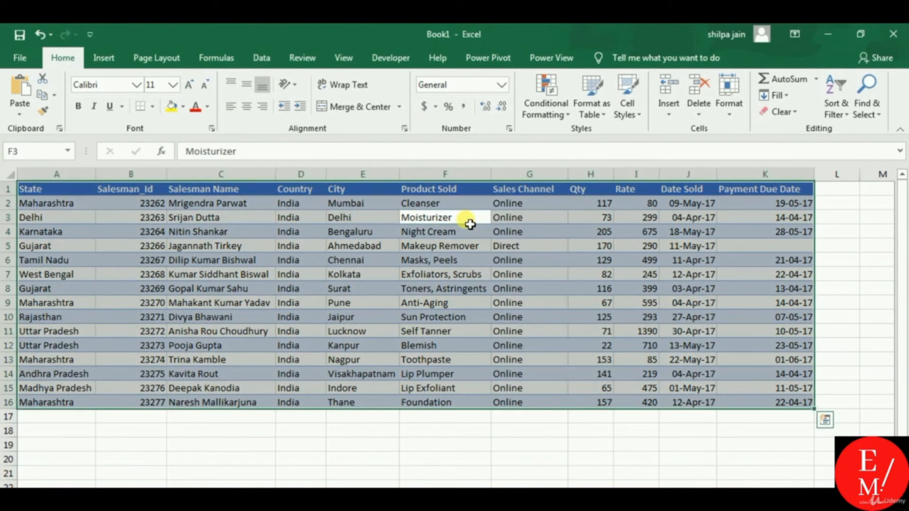
click(633, 116)
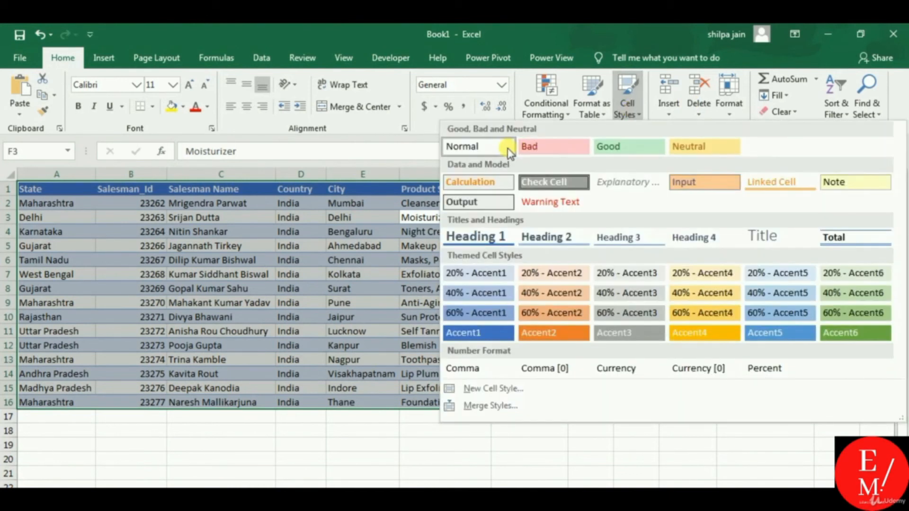
click(509, 150)
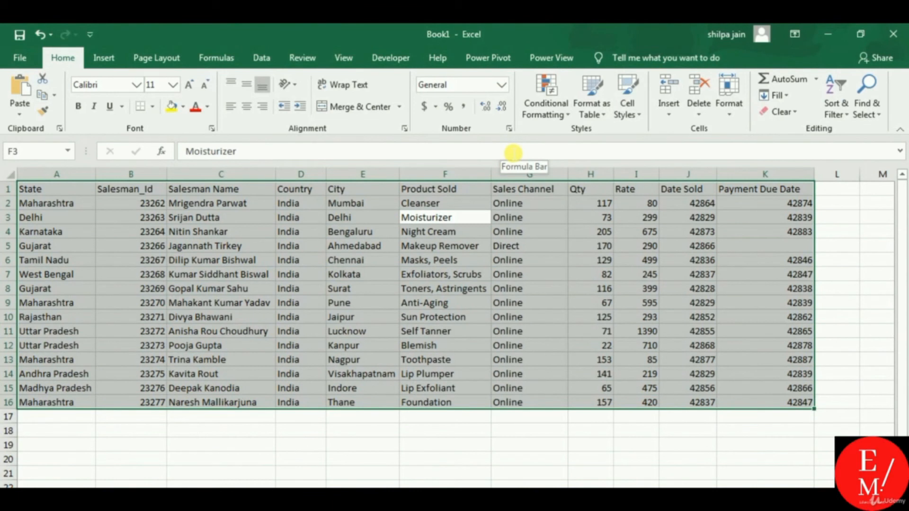
Undo the Normal cell style and the conversion to range to restore the Sales_data table.
key(ctrl+z)
key(ctrl+z)
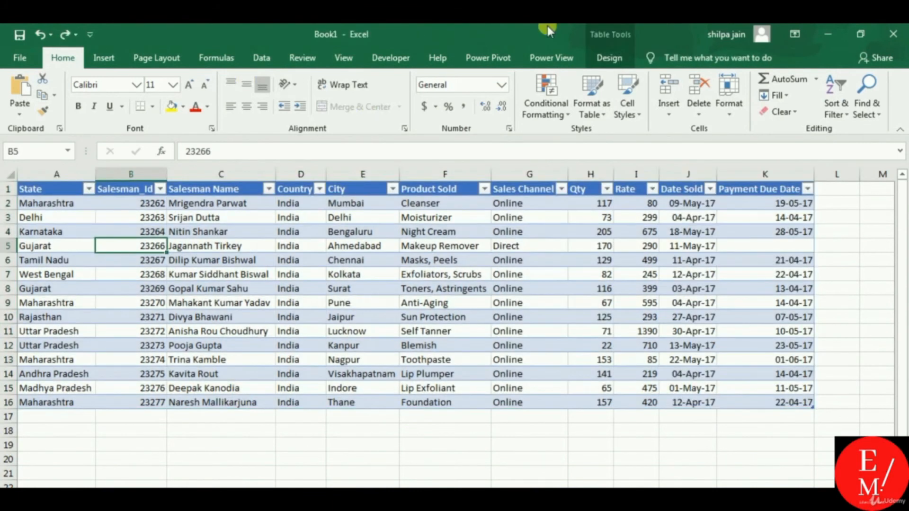
Insert a slicer for the Sales Channel column of the Sales_data table.
click(620, 59)
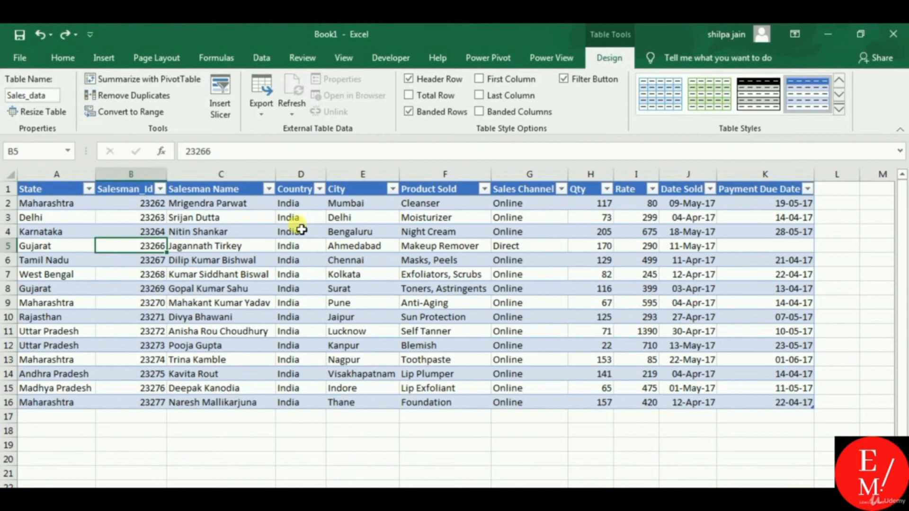
click(225, 92)
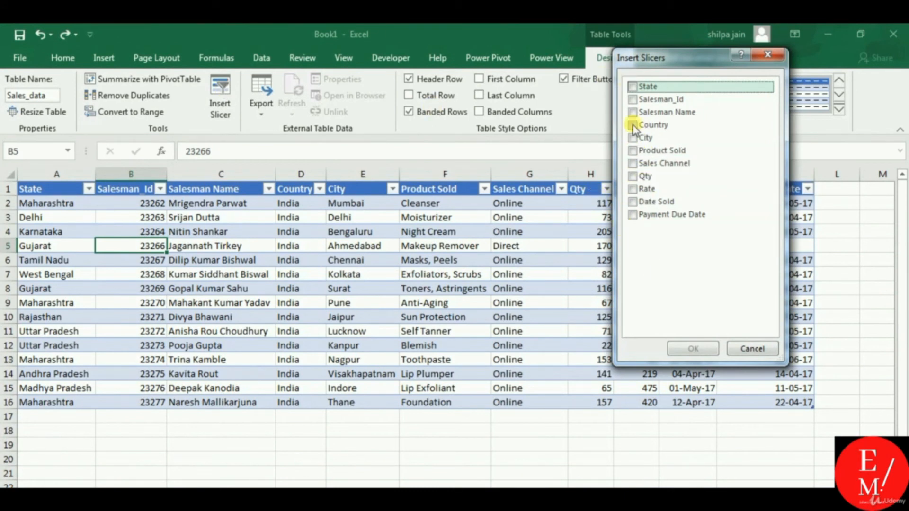
click(633, 164)
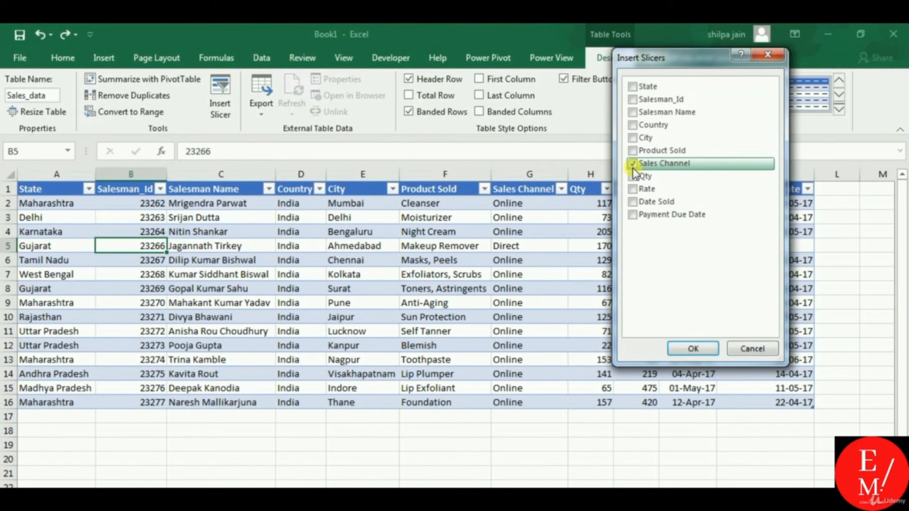
click(698, 349)
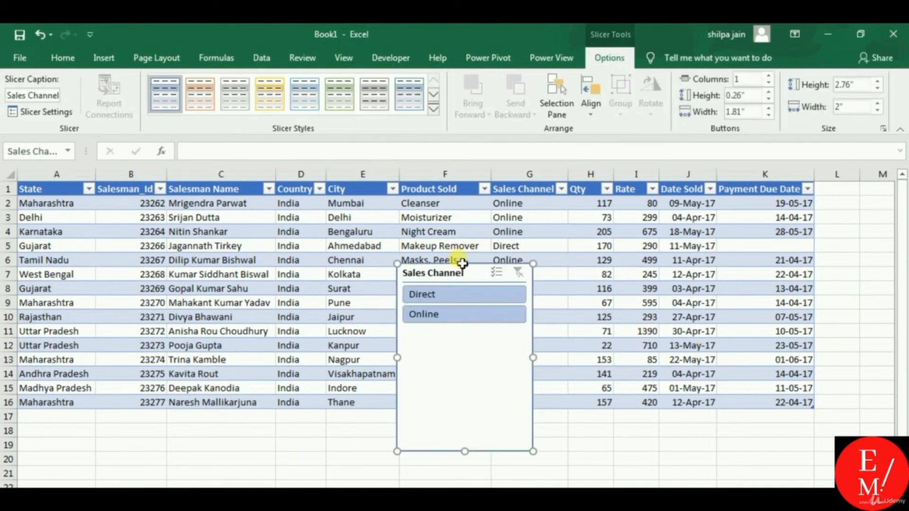
Resize the Sales Channel slicer to about 1 inch high by 2.12 inches wide and place it just below the table.
drag(482, 283, 555, 250)
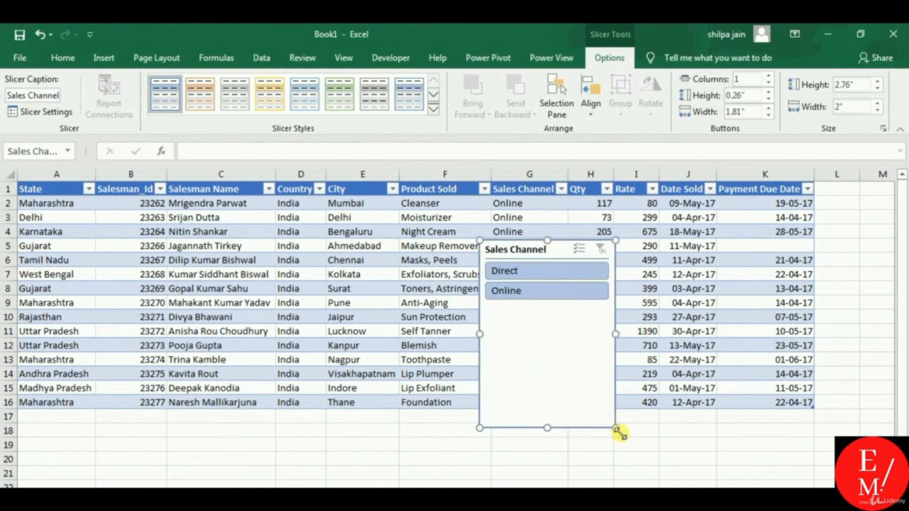
drag(615, 428, 623, 308)
drag(559, 239, 427, 421)
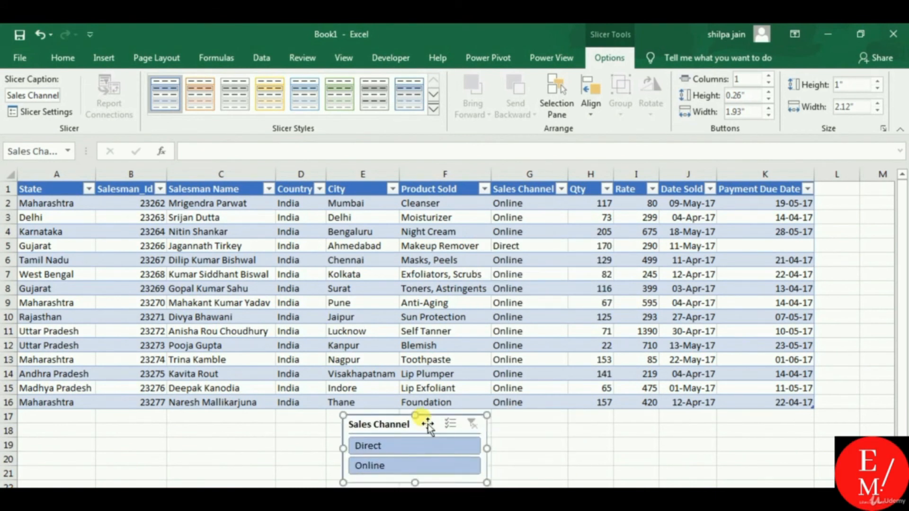
click(591, 290)
Filter the table by Direct and by Online with the Sales Channel slicer, and clear the filter.
click(442, 444)
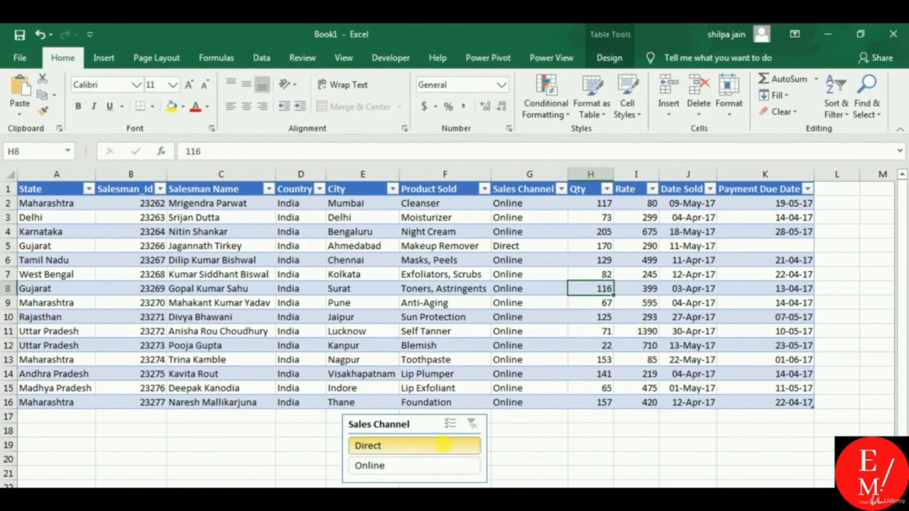
click(436, 470)
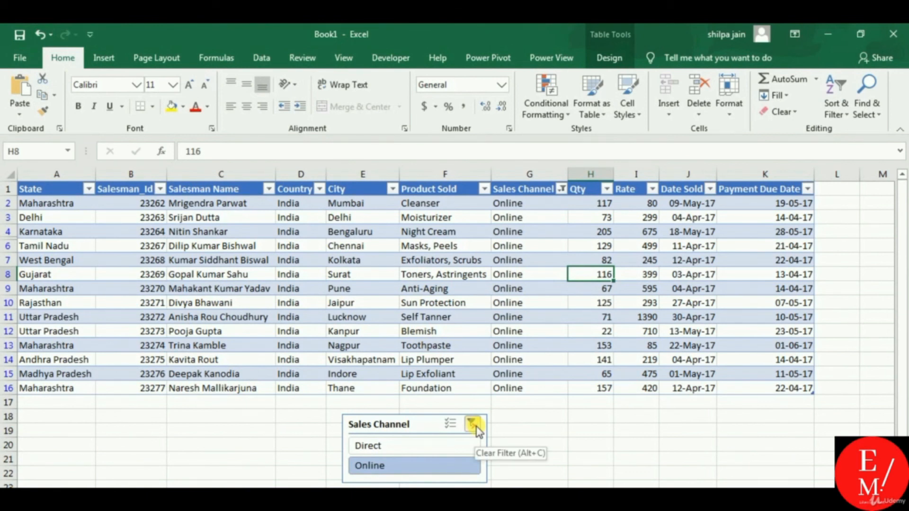
click(475, 424)
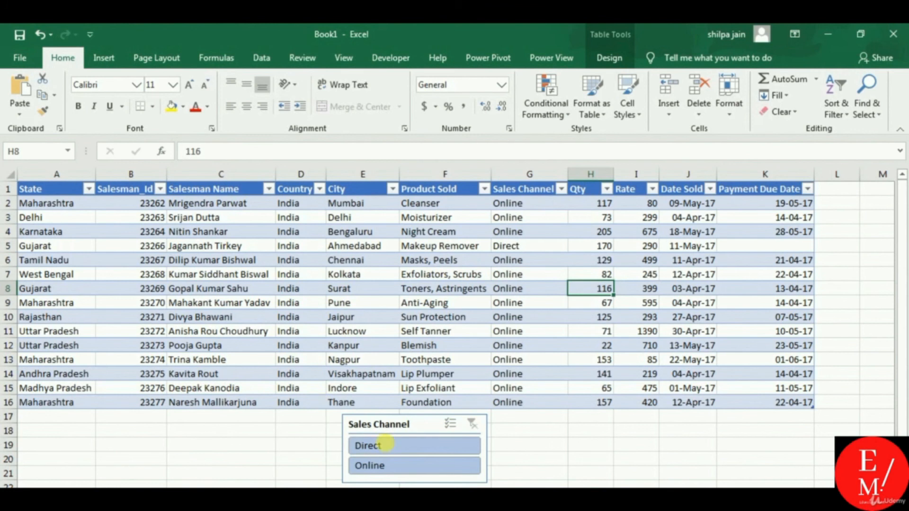
Delete the Sales Channel slicer below the table.
click(428, 431)
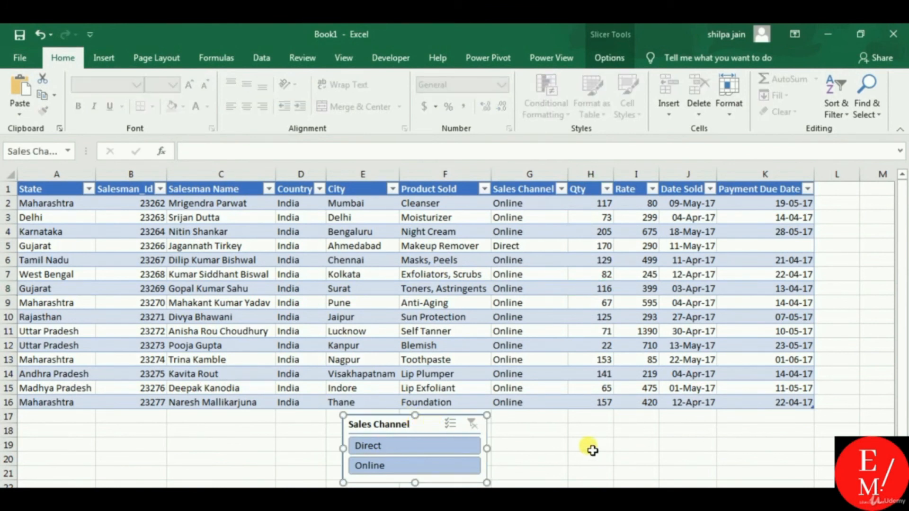
click(590, 445)
click(430, 429)
key(Delete)
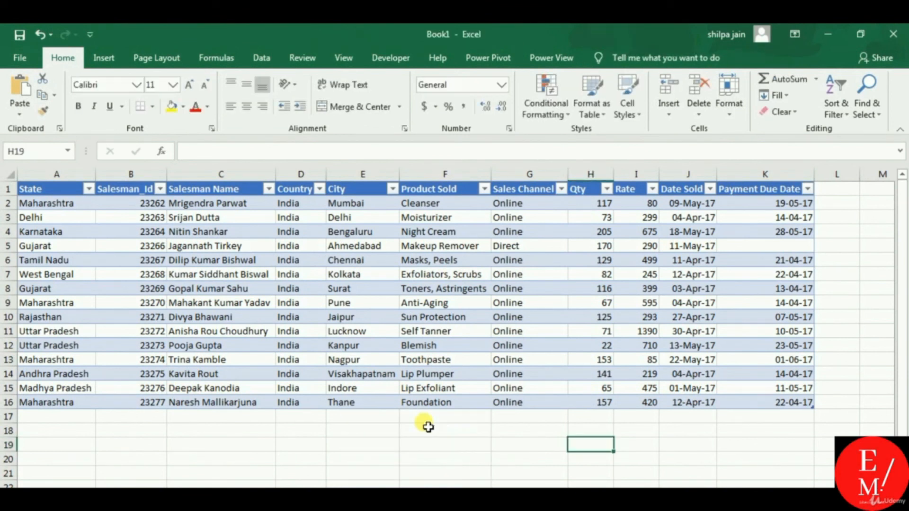
Hide the Sales_data table's header row and show it again.
click(428, 384)
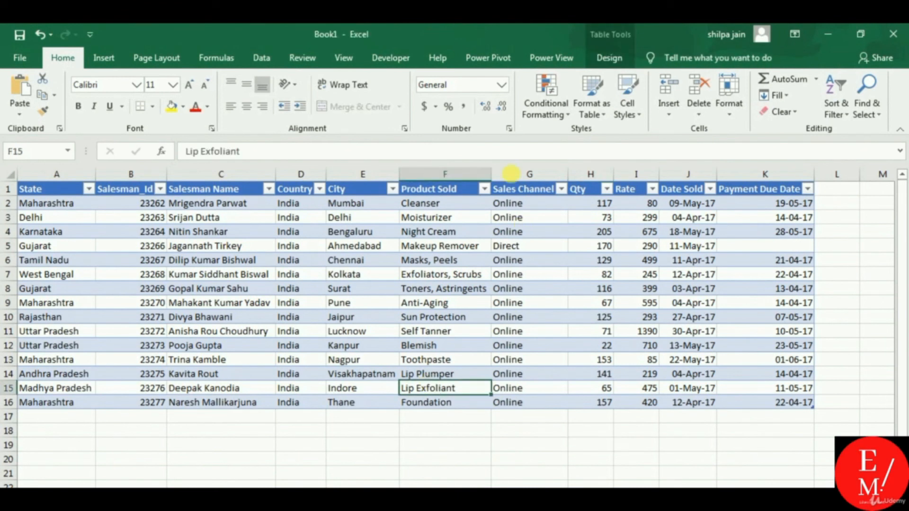
click(609, 58)
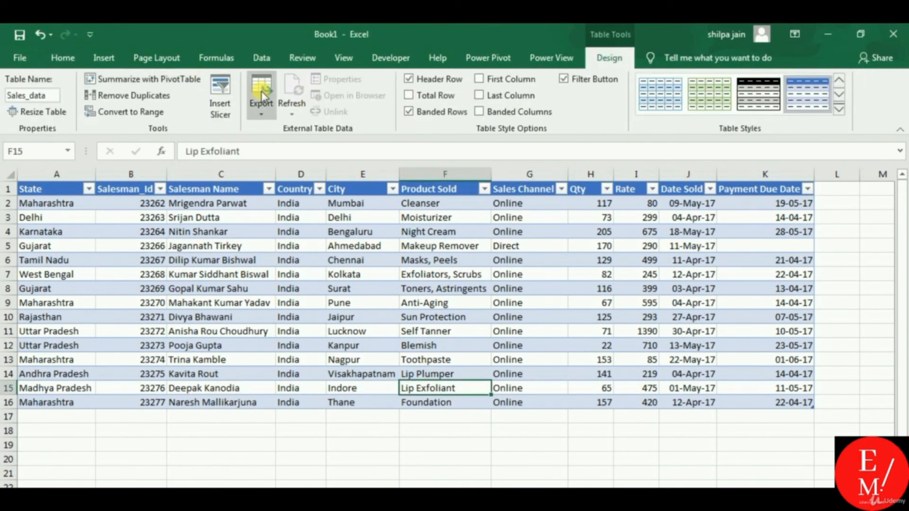
click(406, 205)
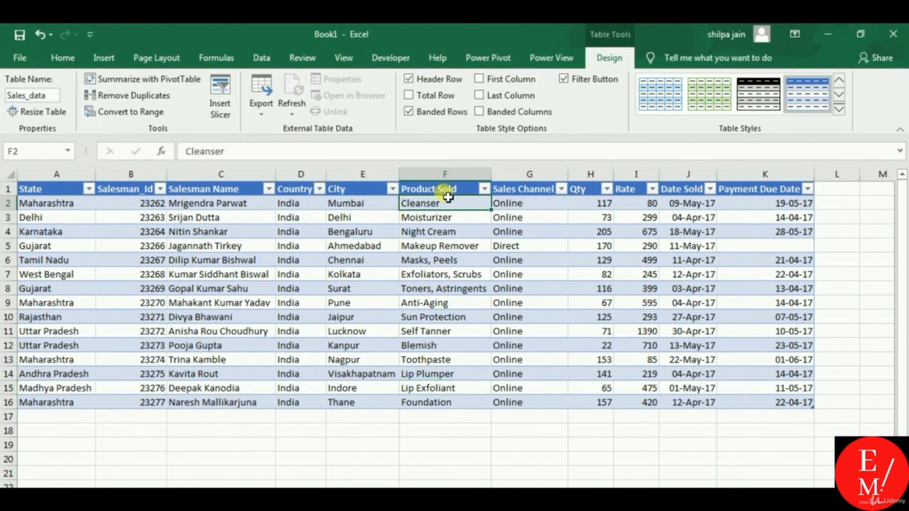
click(409, 79)
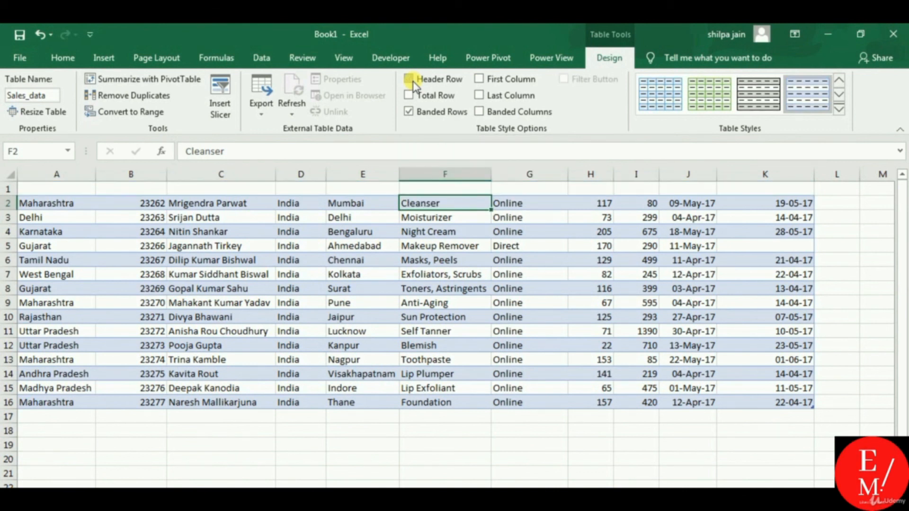
click(409, 80)
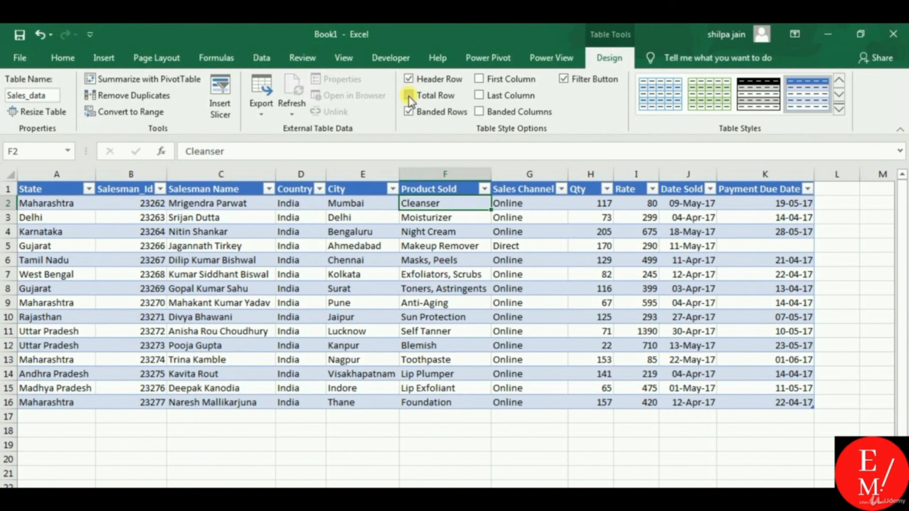
Add a total row to the table and set it to Sum for the Rate and Qty columns.
click(409, 96)
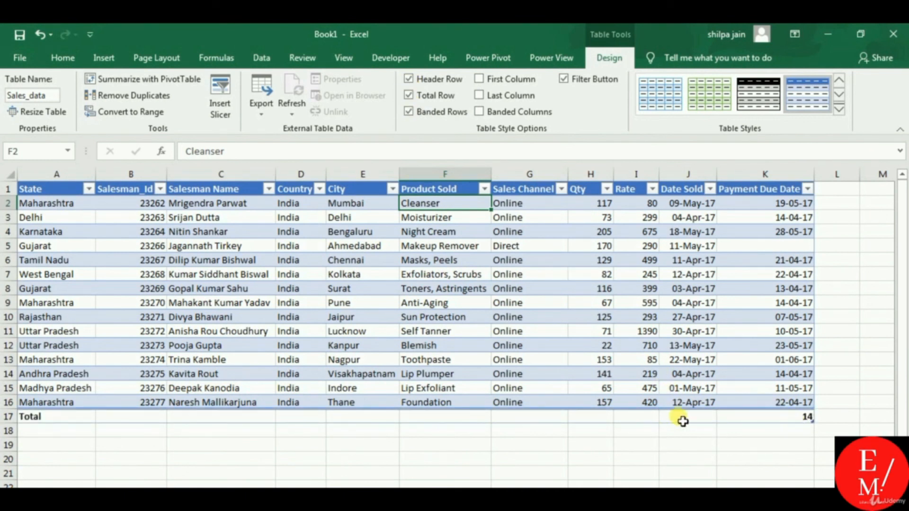
click(657, 419)
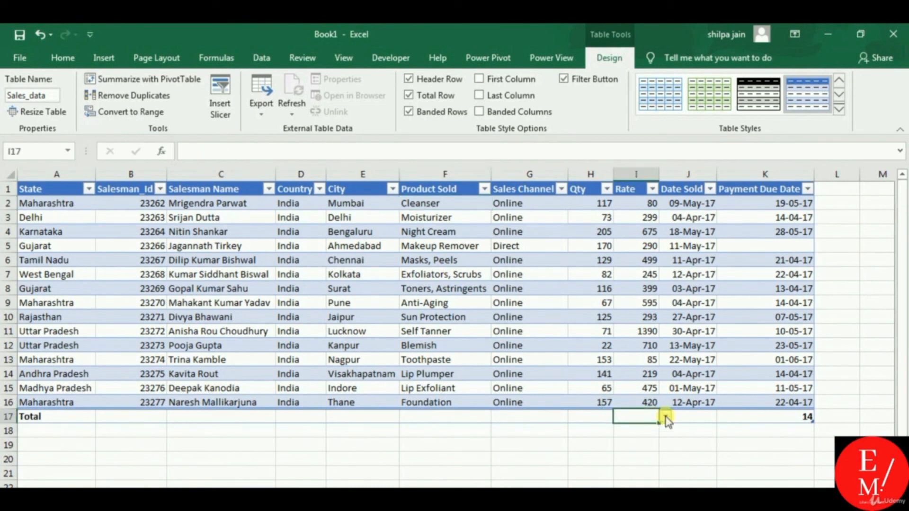
click(665, 417)
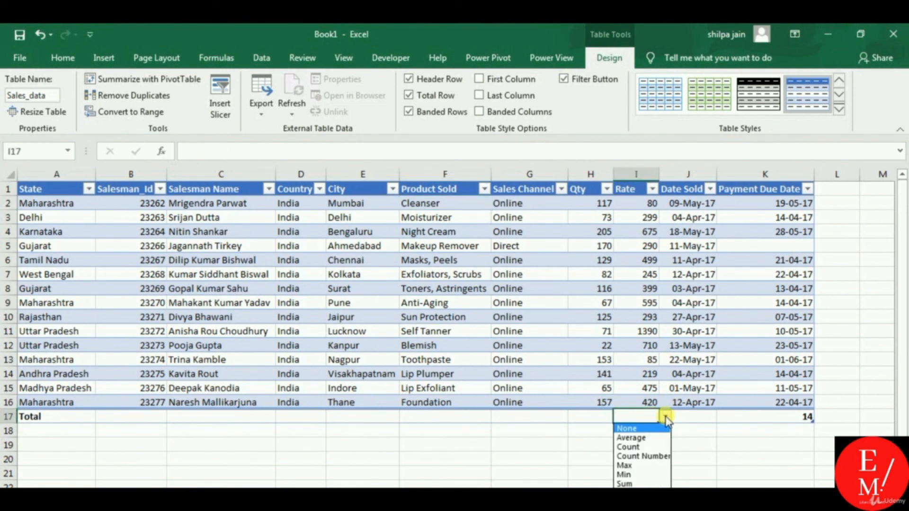
click(650, 482)
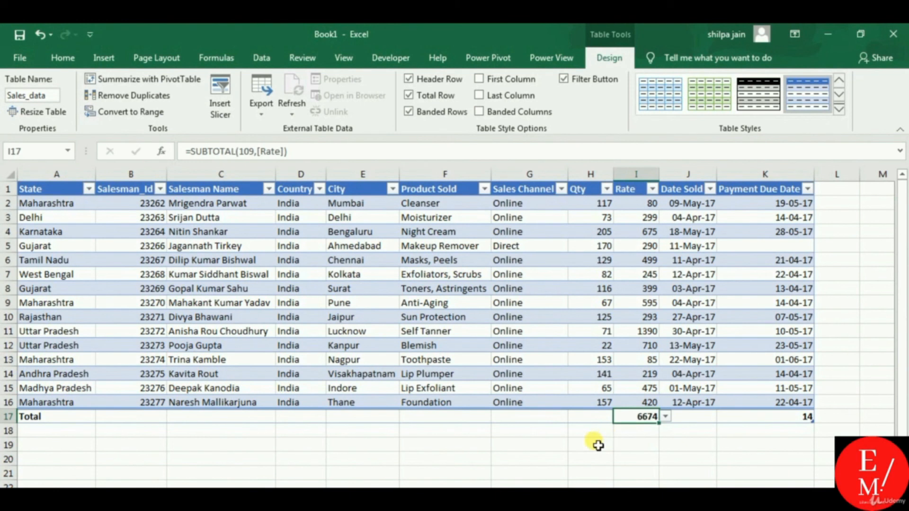
click(594, 419)
click(619, 417)
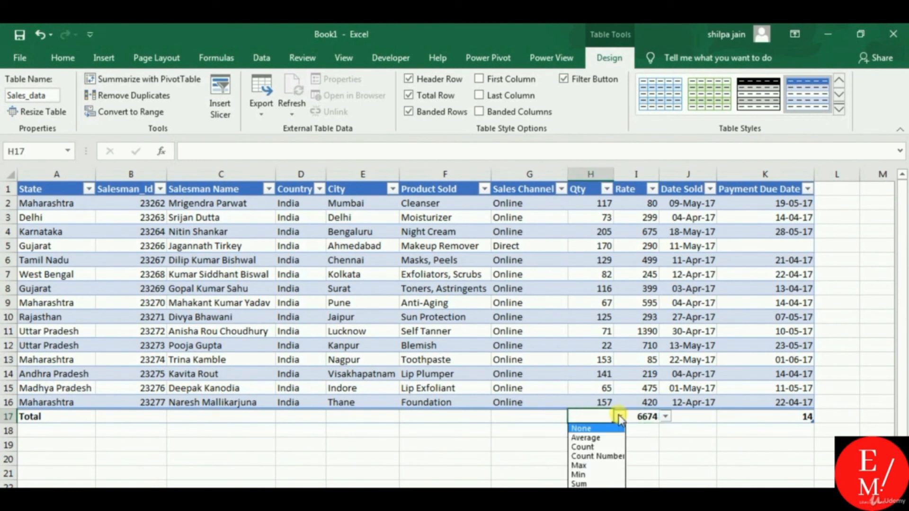
click(590, 483)
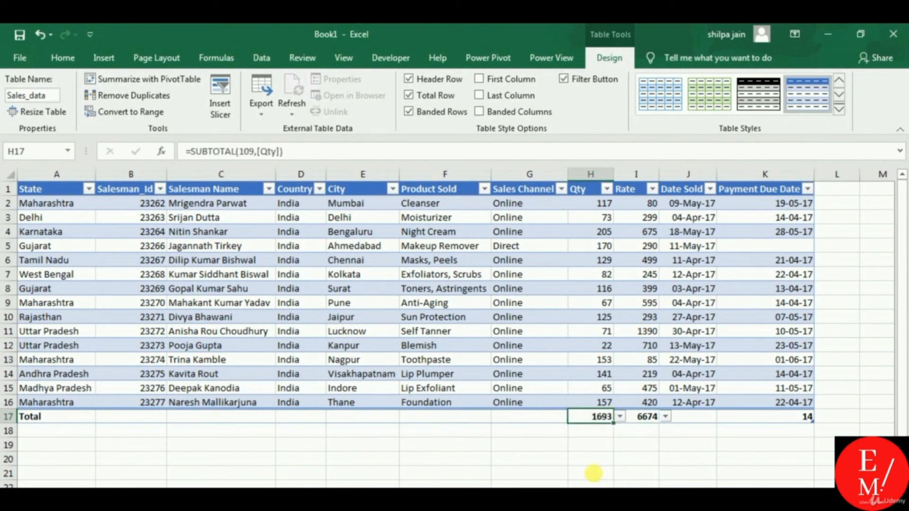
Remove the table's total row and turn off its banded rows.
click(435, 96)
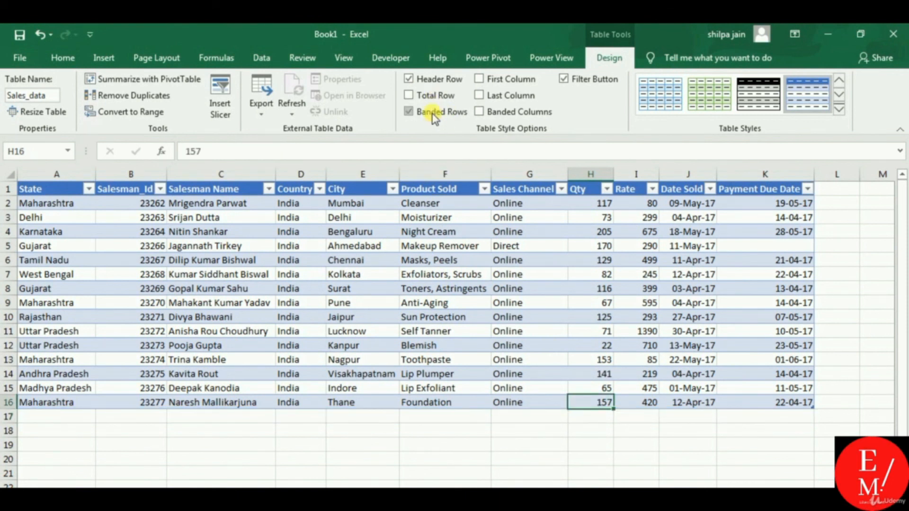
click(435, 113)
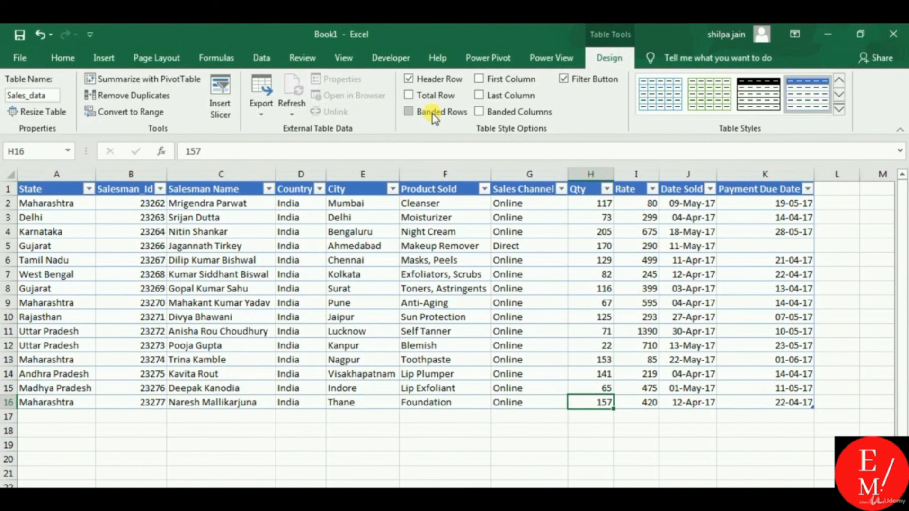
click(434, 113)
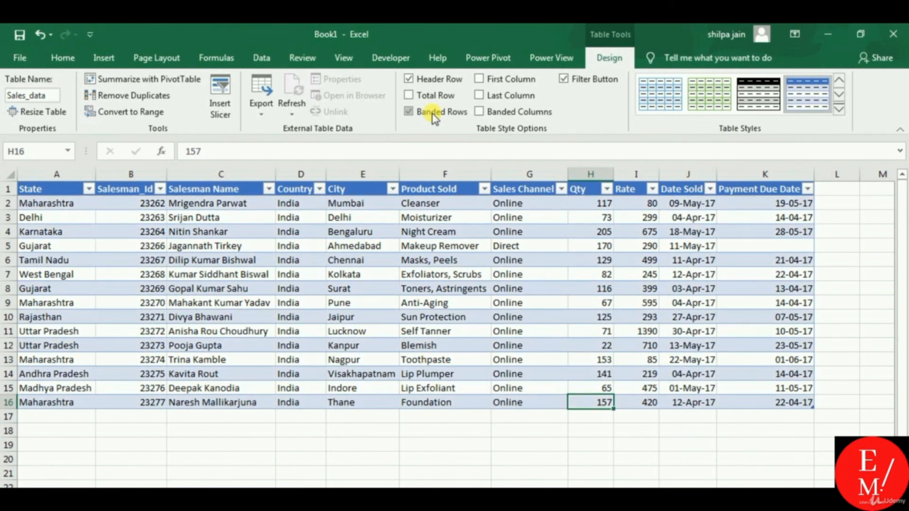
click(434, 113)
click(433, 114)
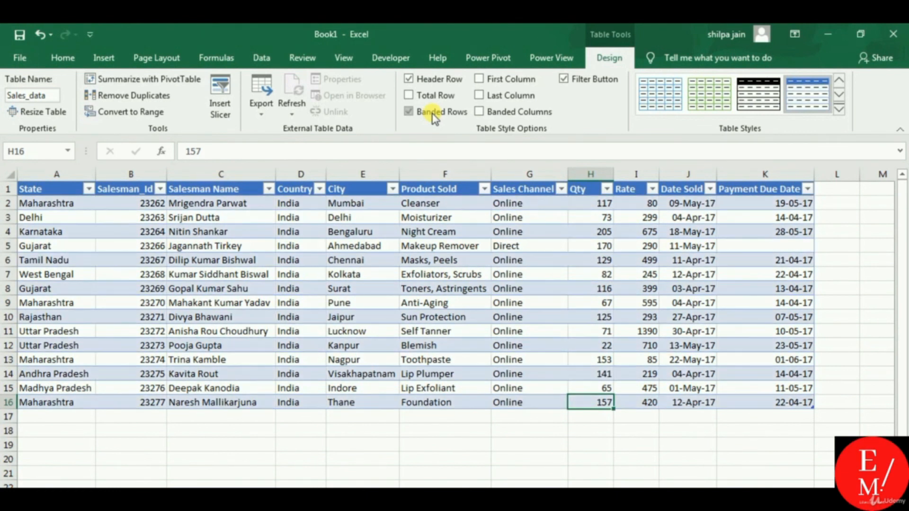
click(434, 114)
click(433, 114)
click(453, 114)
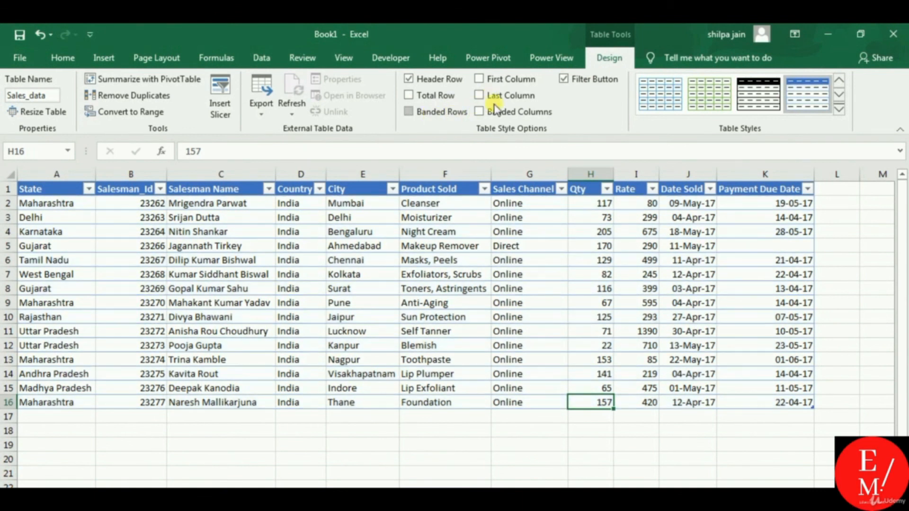
Turn on banded columns for the table and turn them off again.
click(490, 113)
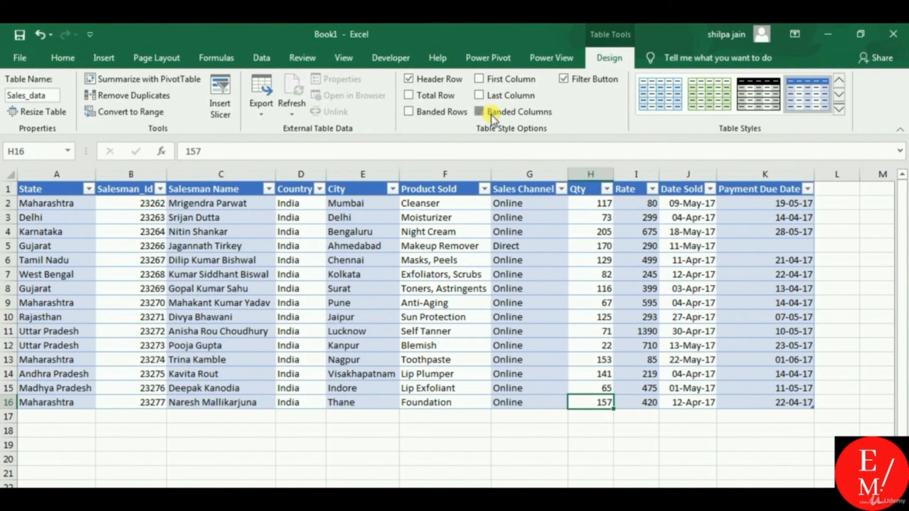
click(491, 114)
Apply the special formatting to the table's last and first columns.
click(489, 97)
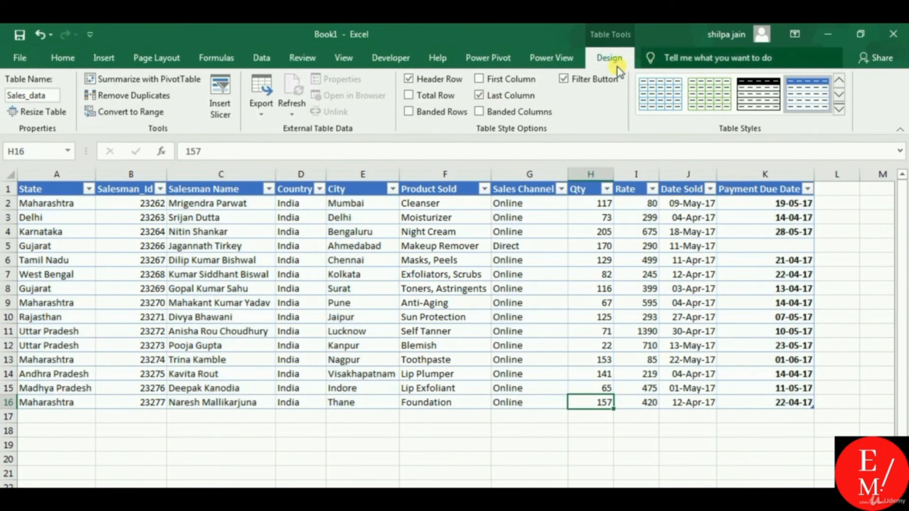
click(500, 79)
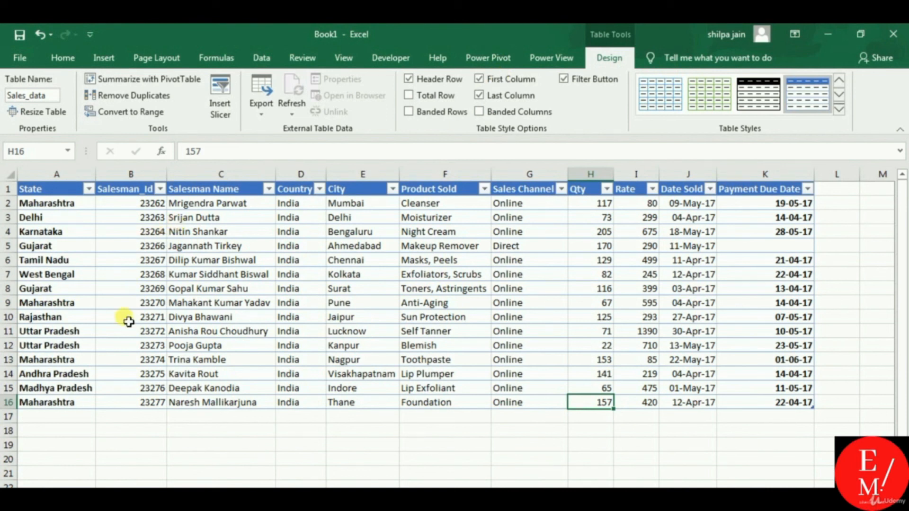
Toggle the filter buttons in the table's header row off and on again.
click(576, 80)
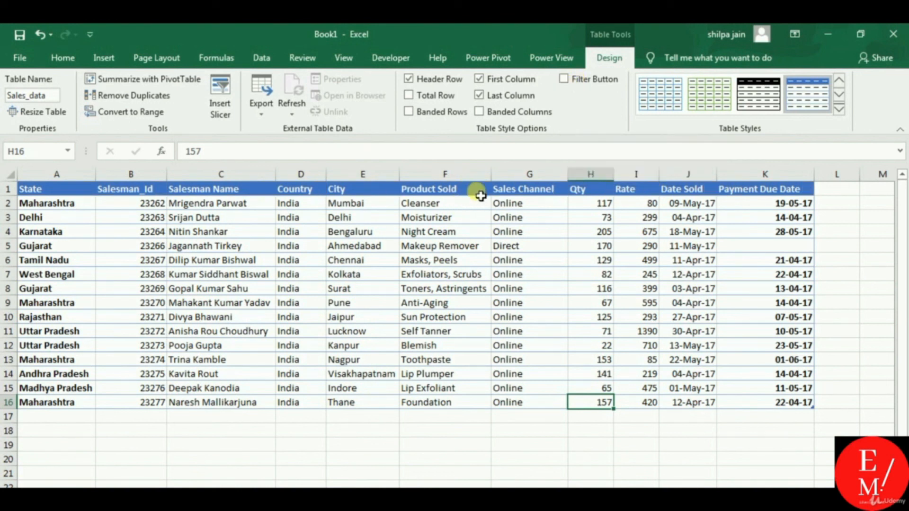
click(574, 78)
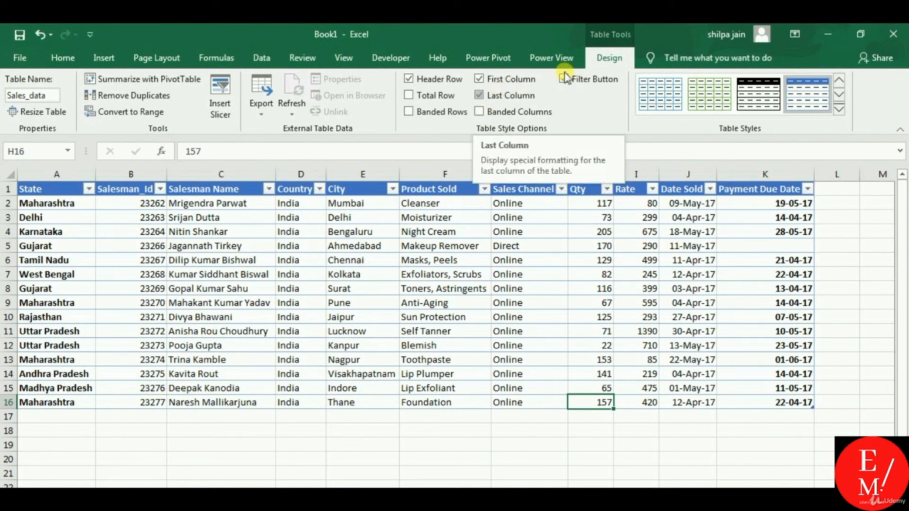
click(581, 86)
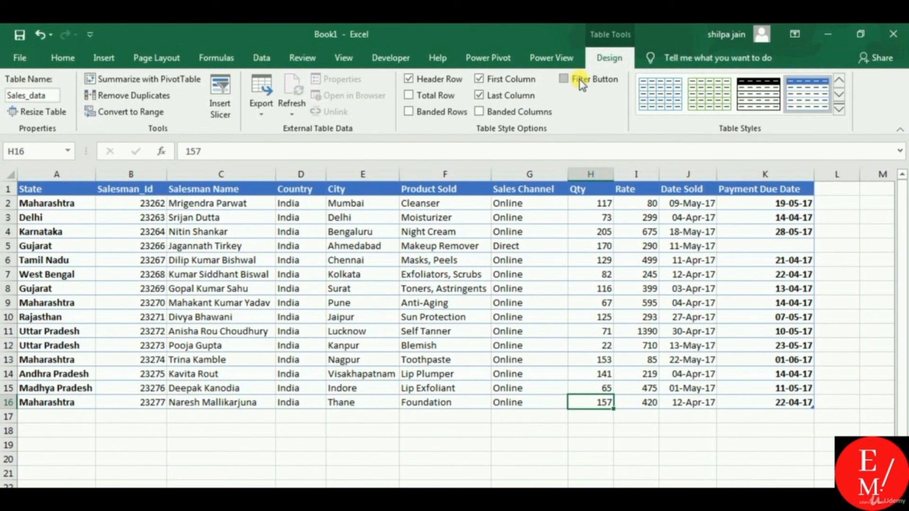
Preview the available table styles on the sales table and leave the gallery without applying one.
click(838, 109)
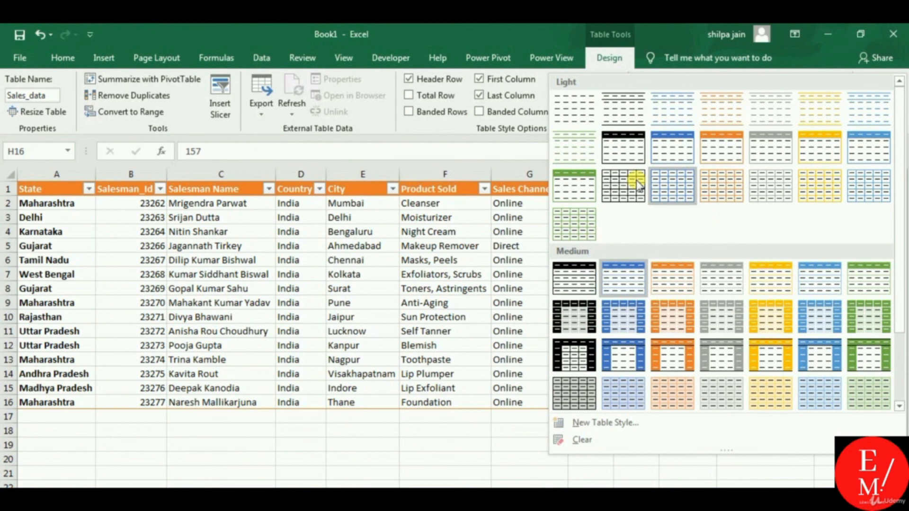
click(452, 266)
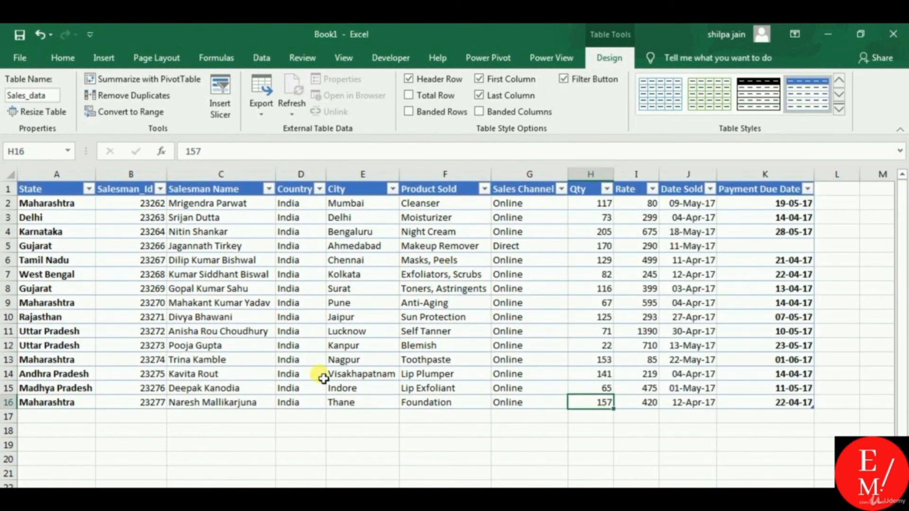
click(340, 374)
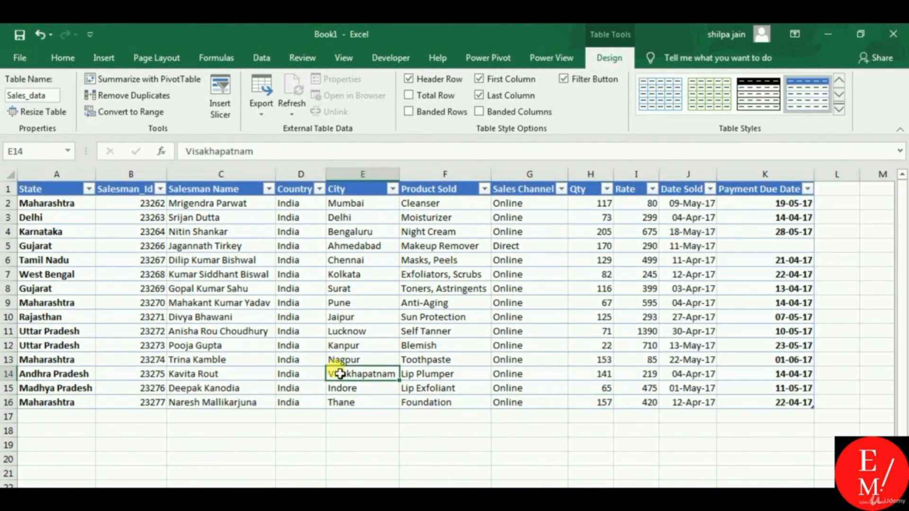
click(348, 346)
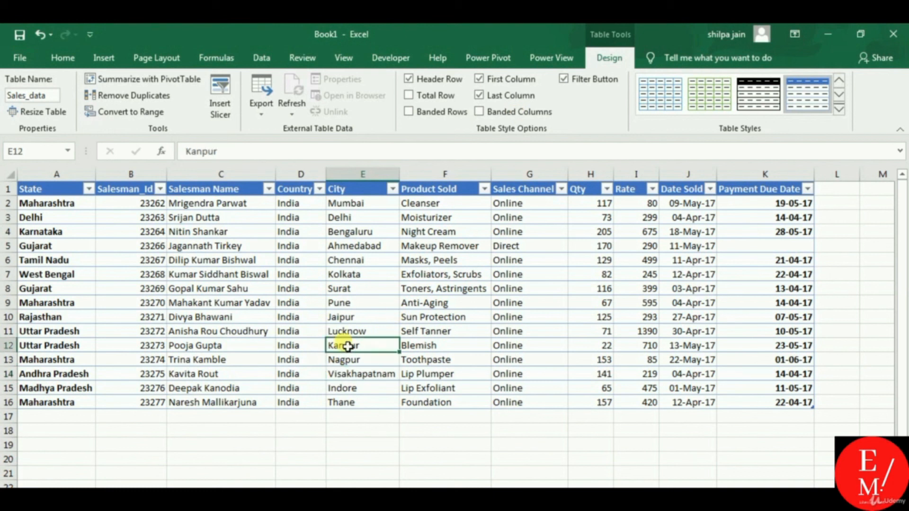
click(75, 60)
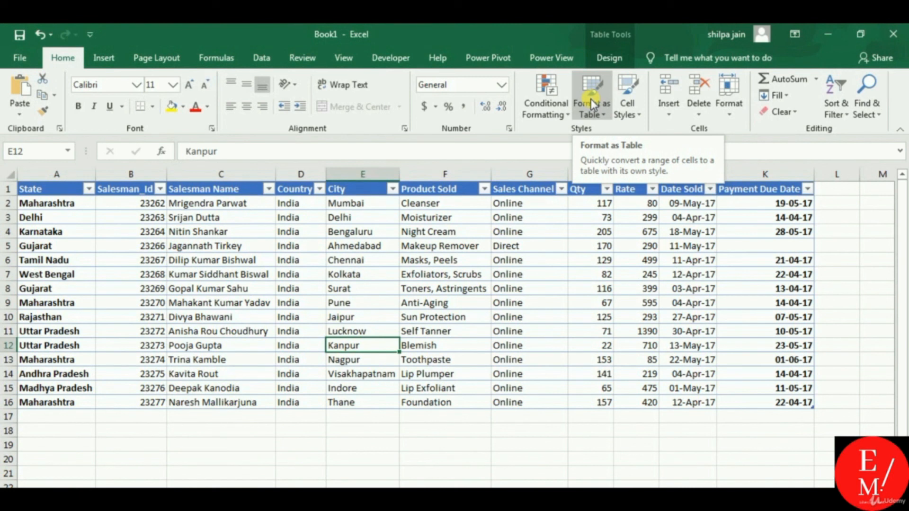
click(560, 235)
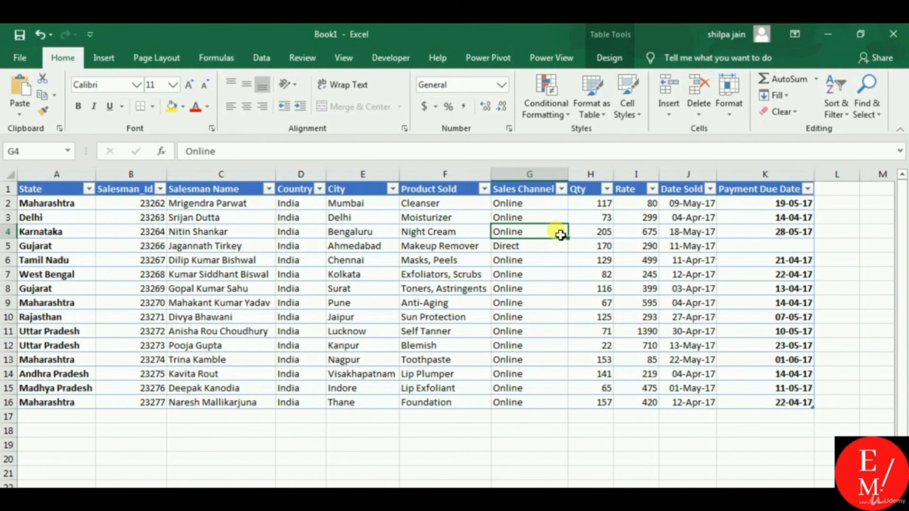
click(544, 274)
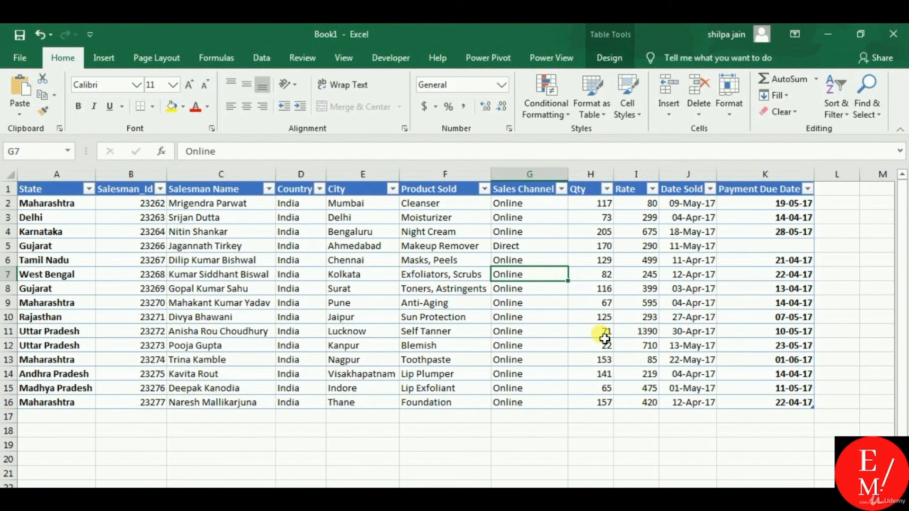
click(605, 345)
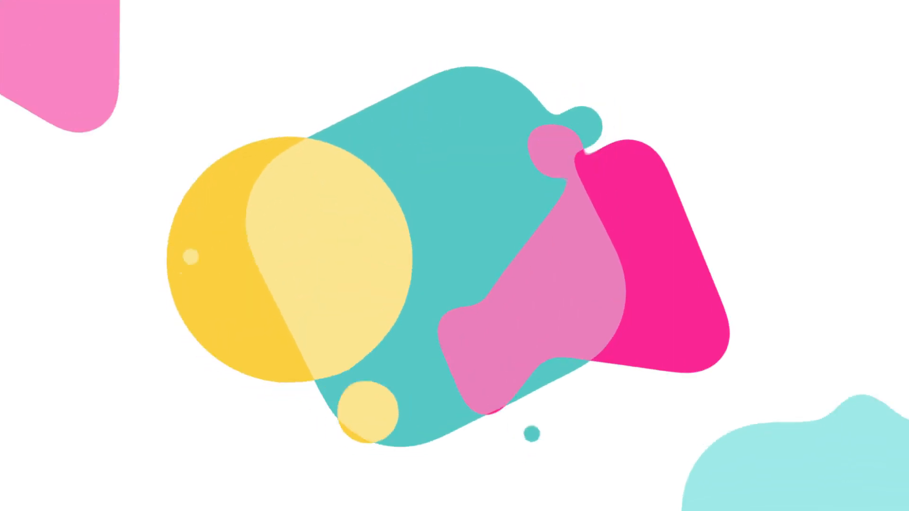